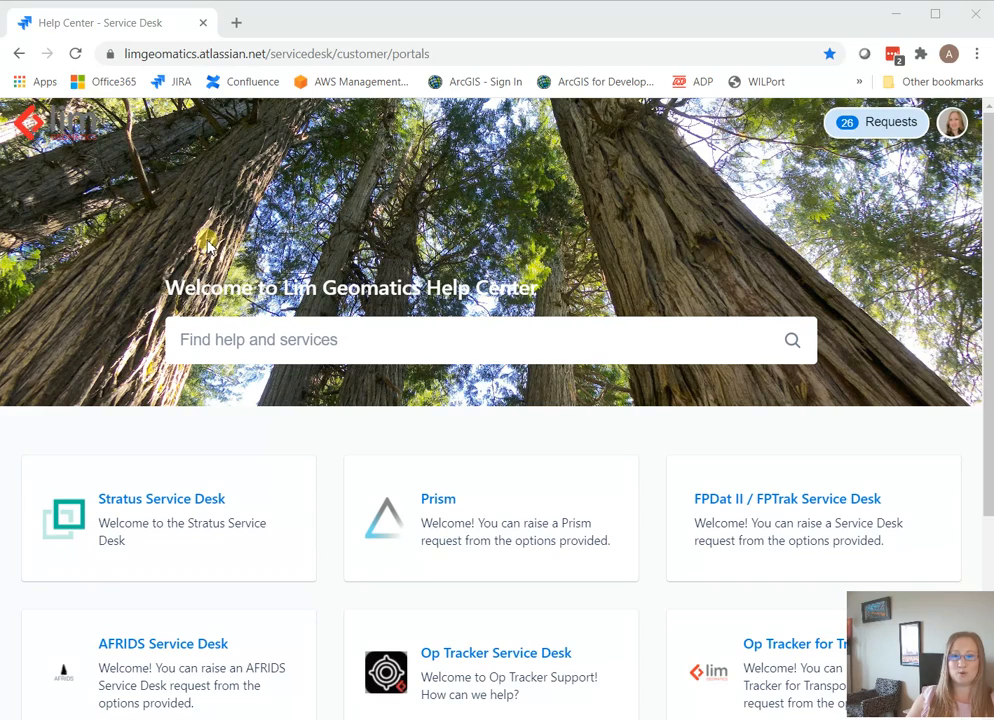
Open the Technical support request form of the FPDat II / FPTrak Service Desk.
scroll(208, 247, "down", 1)
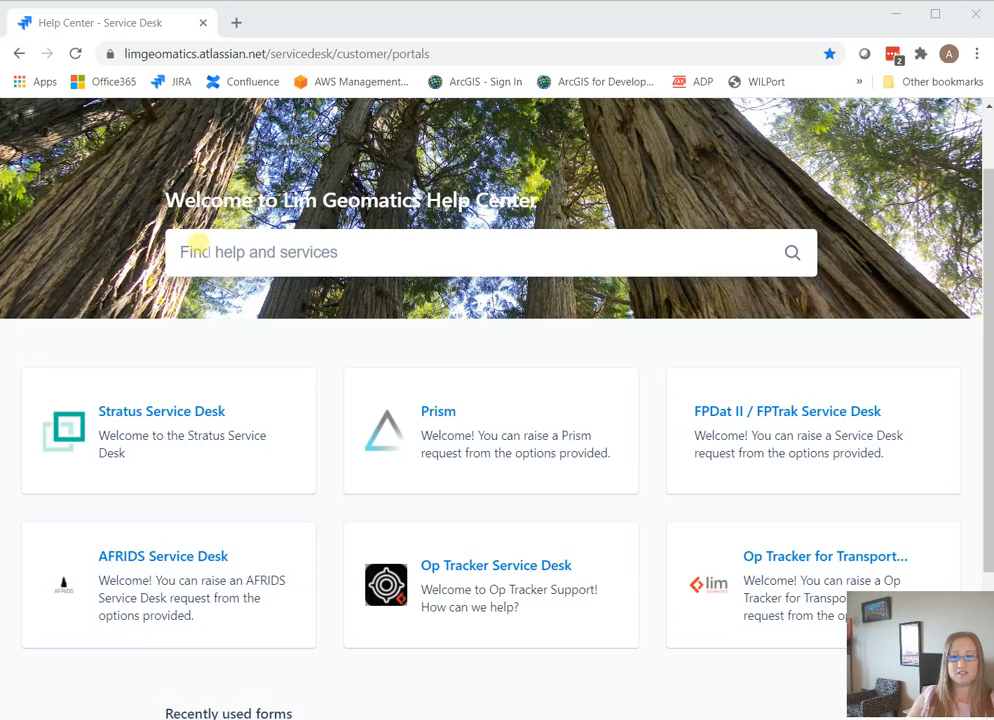
left_click(821, 446)
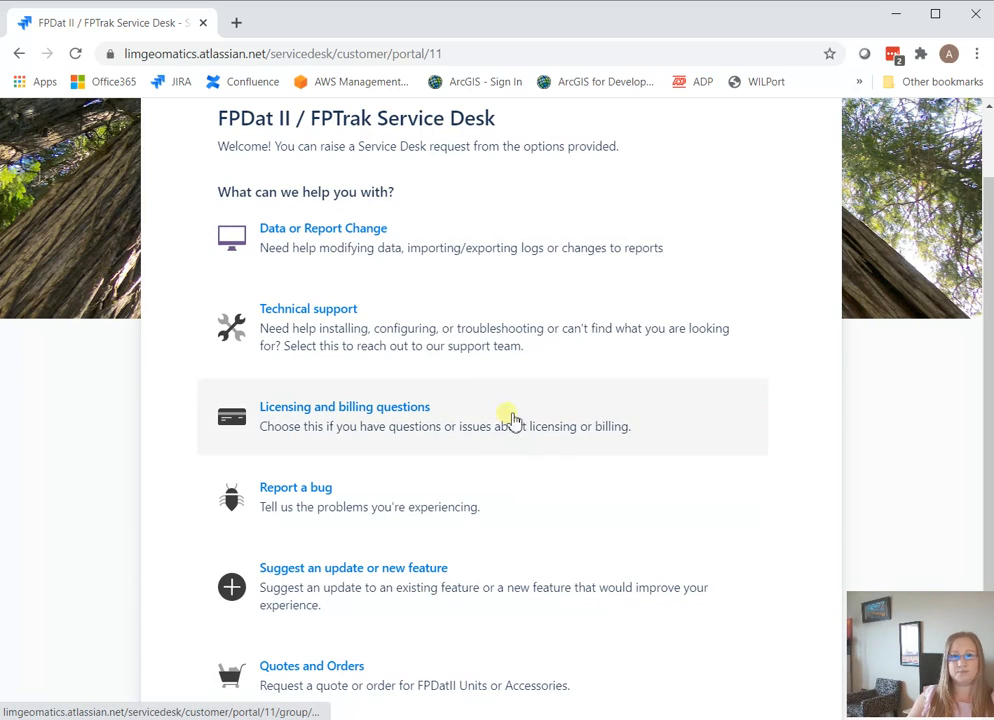
left_click(425, 347)
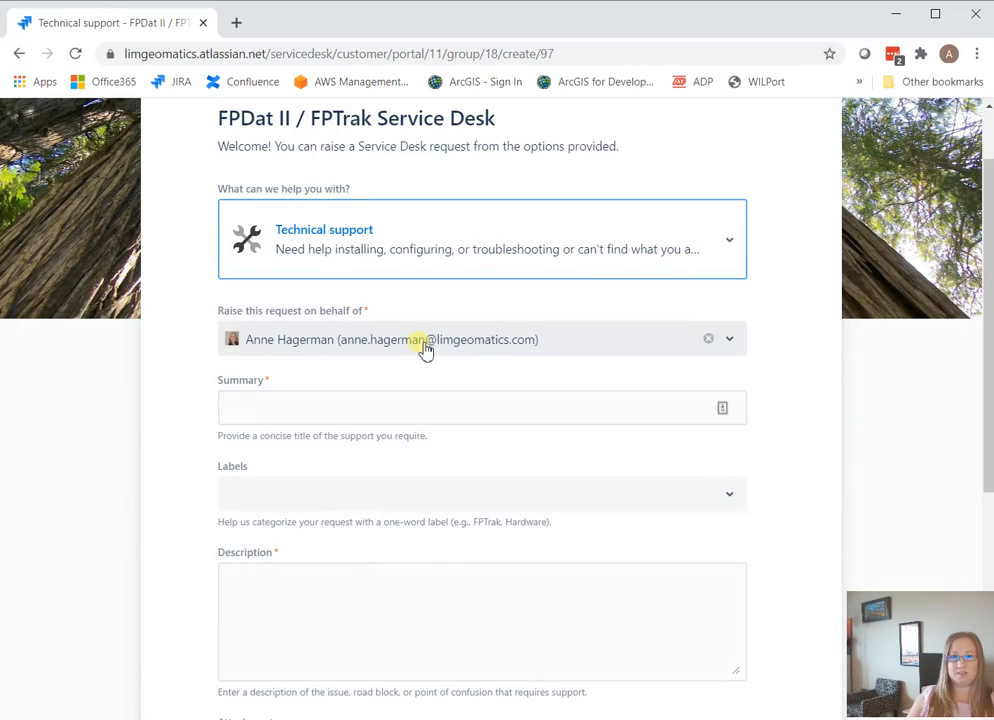
Replace the person the request is raised on behalf of with the TimberNorth customer contact.
left_click(595, 338)
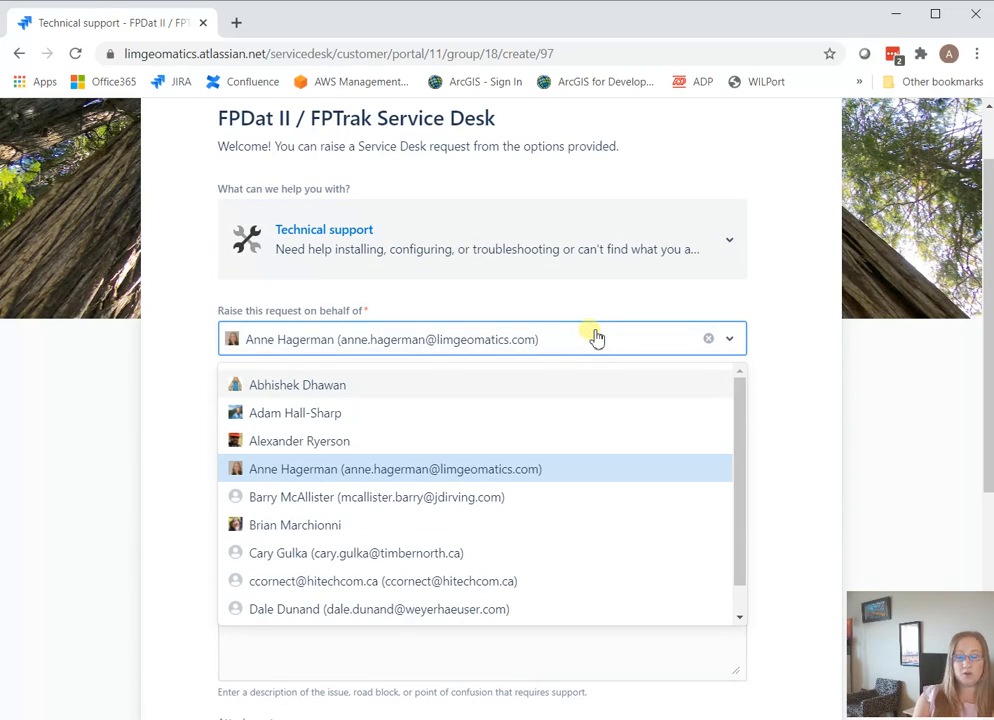
left_click(708, 339)
type("c")
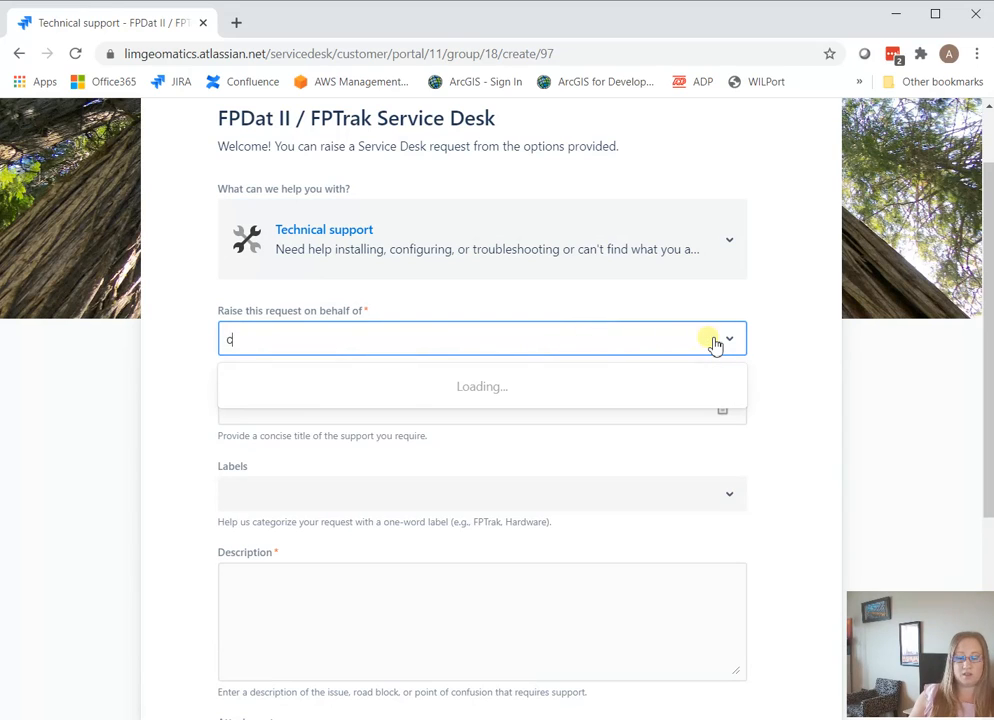
type("ary")
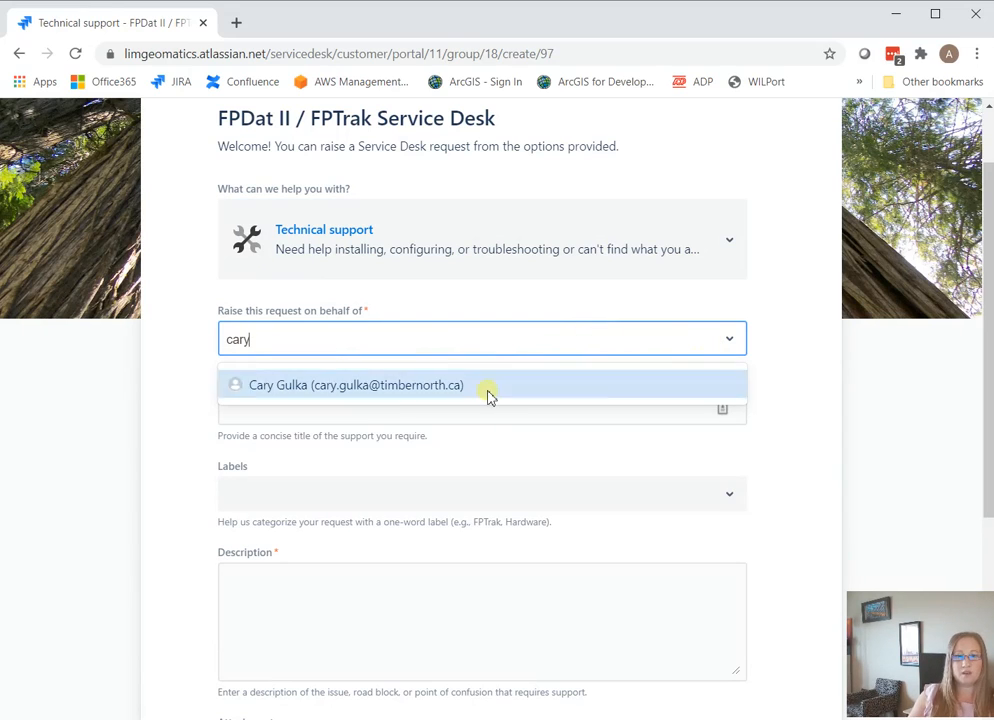
left_click(488, 395)
Fill in the request summary with "Data for machine XYZ not up to date in FPTrak".
left_click(413, 408)
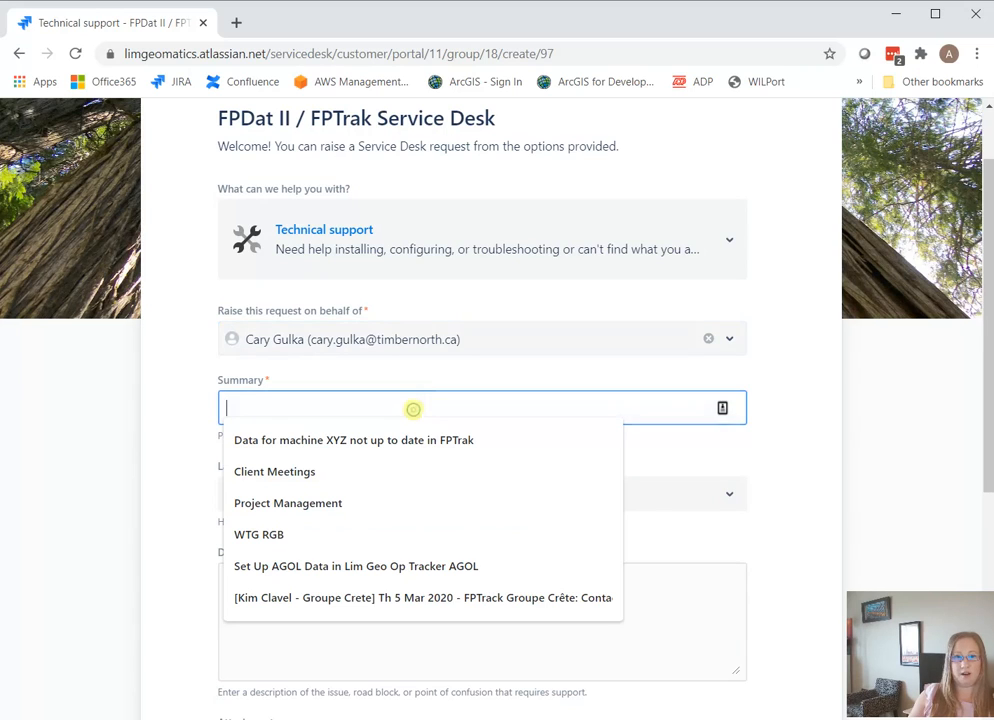
key("Down")
key("Return")
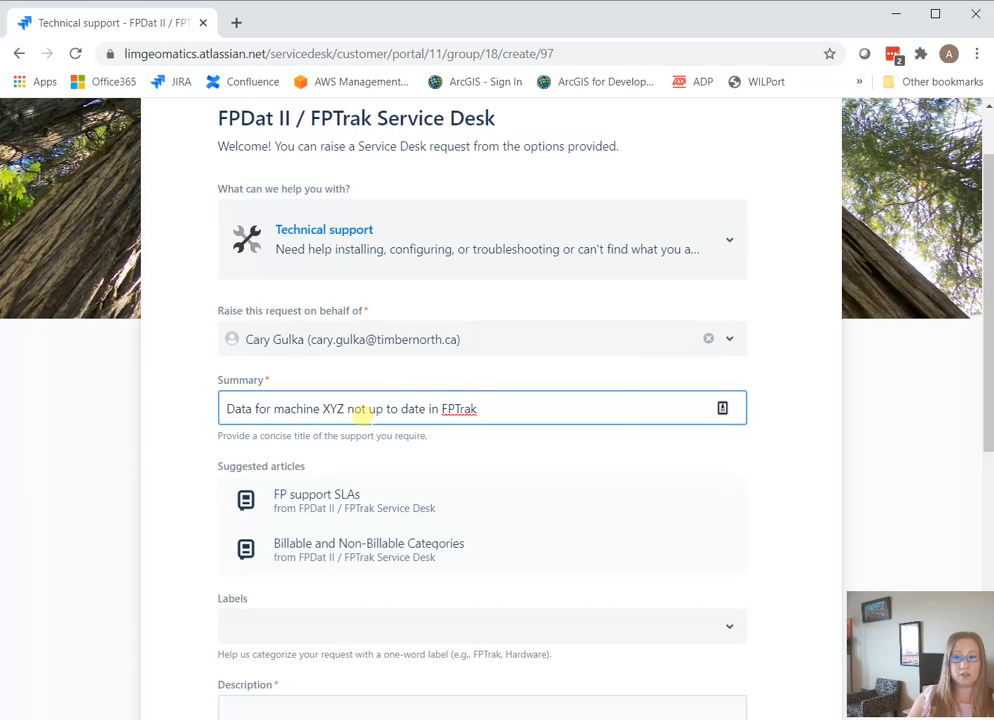
Paste a description stating that Loader5, with its serial number and IMEI, last reported in FPTrak on Aug 30 but is active in WilPort.
scroll(366, 410, "down", 3)
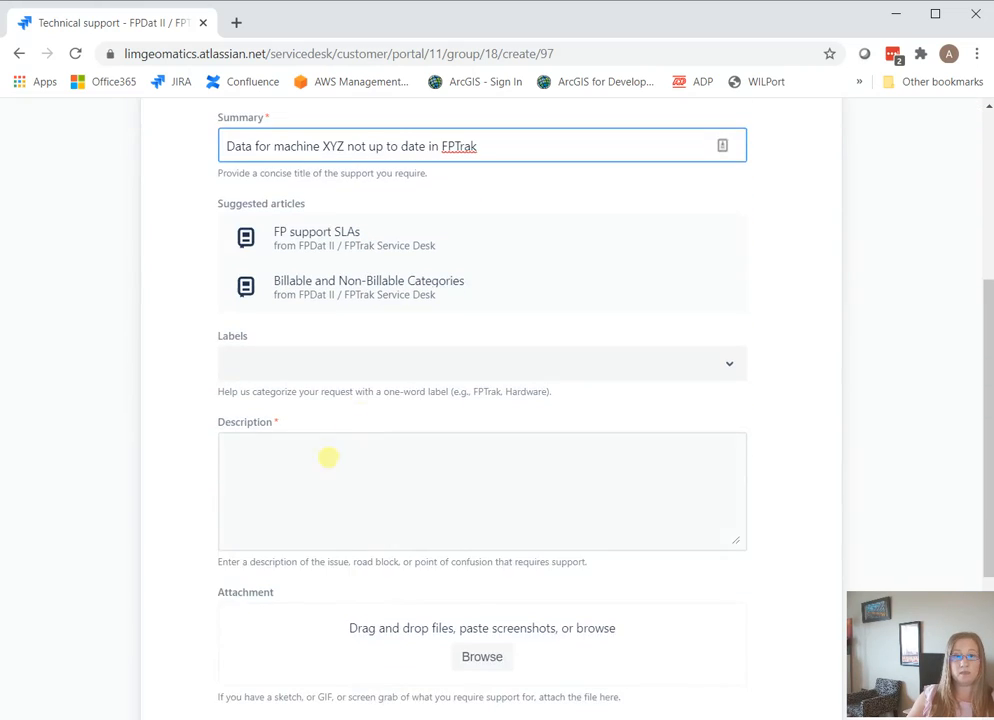
scroll(328, 457, "up", 1)
left_click(318, 466)
left_click(316, 554)
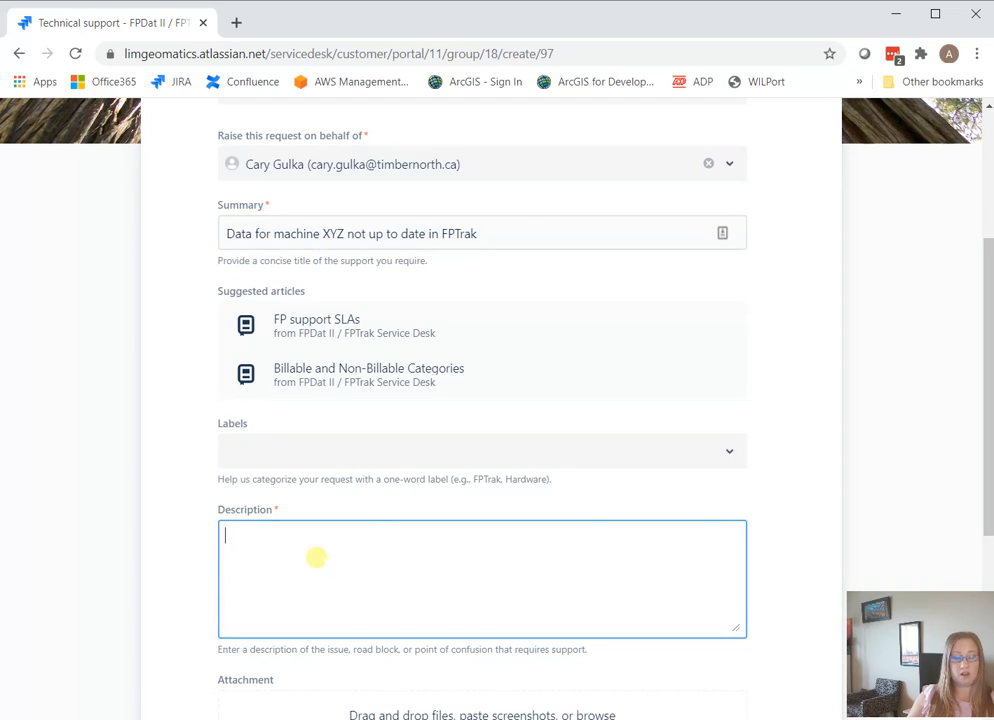
key("ctrl+v")
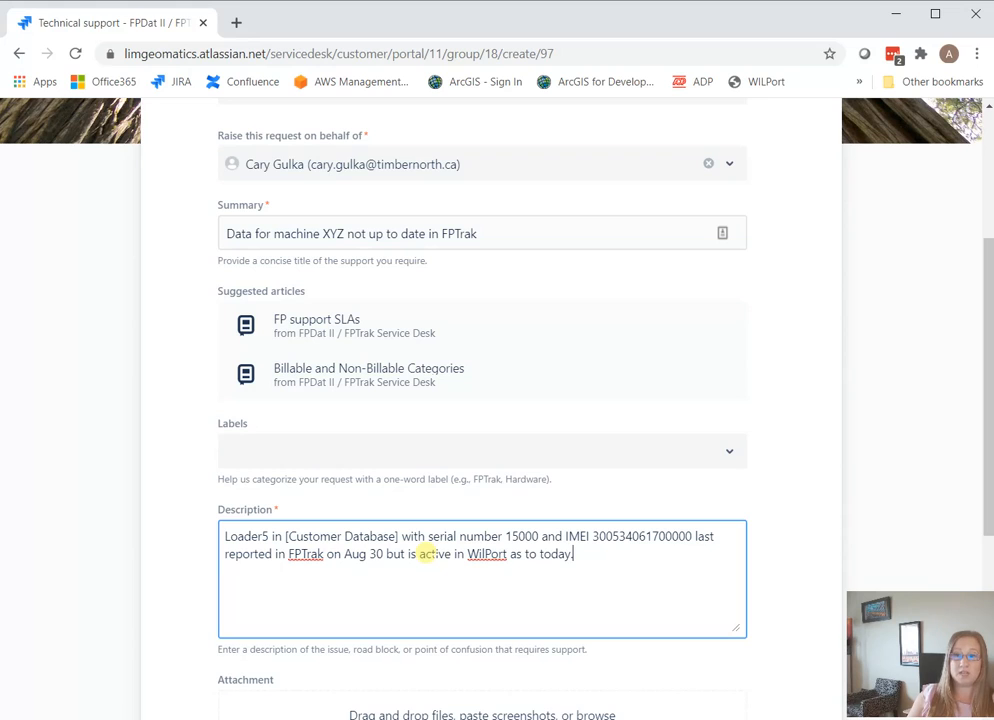
Choose Medium as the request's priority and check the available sharing options.
scroll(428, 553, "down", 3)
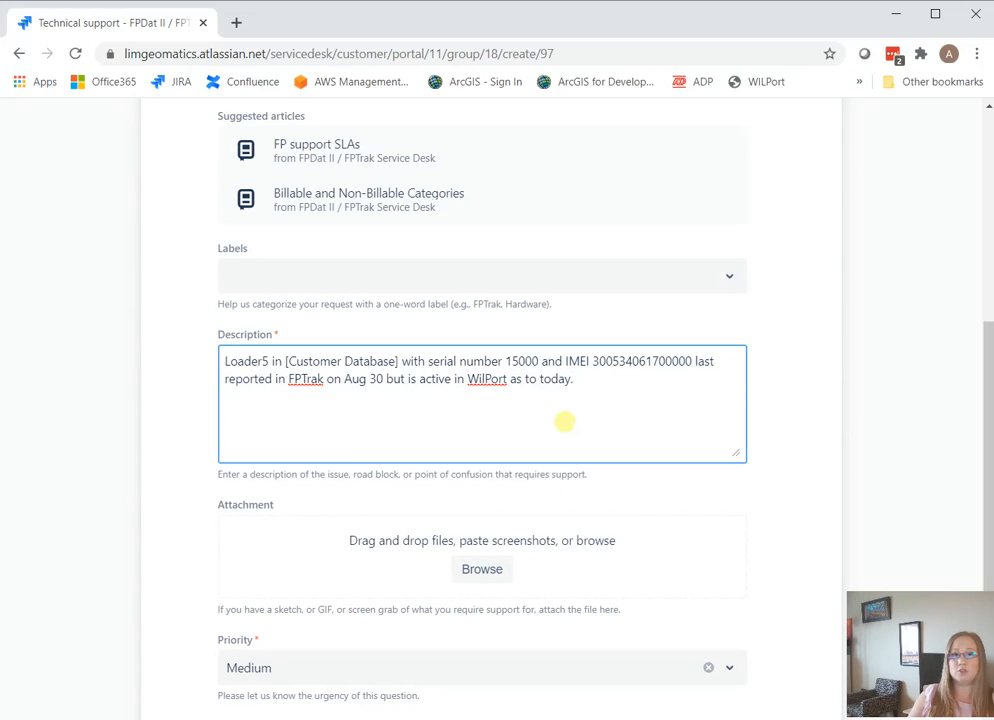
scroll(565, 421, "down", 2)
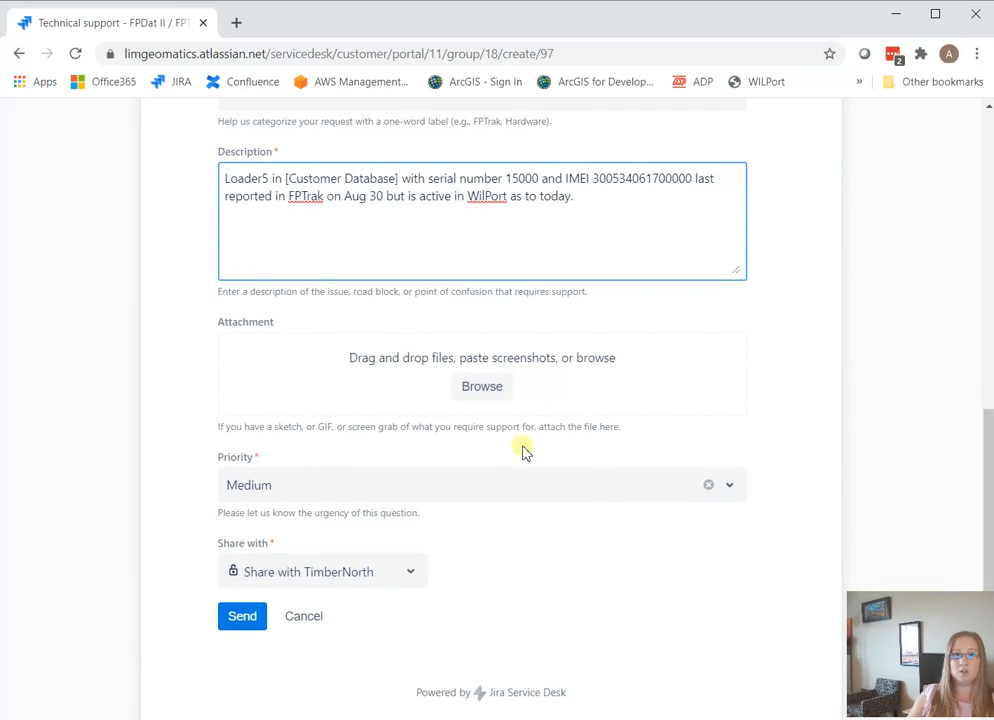
left_click(280, 487)
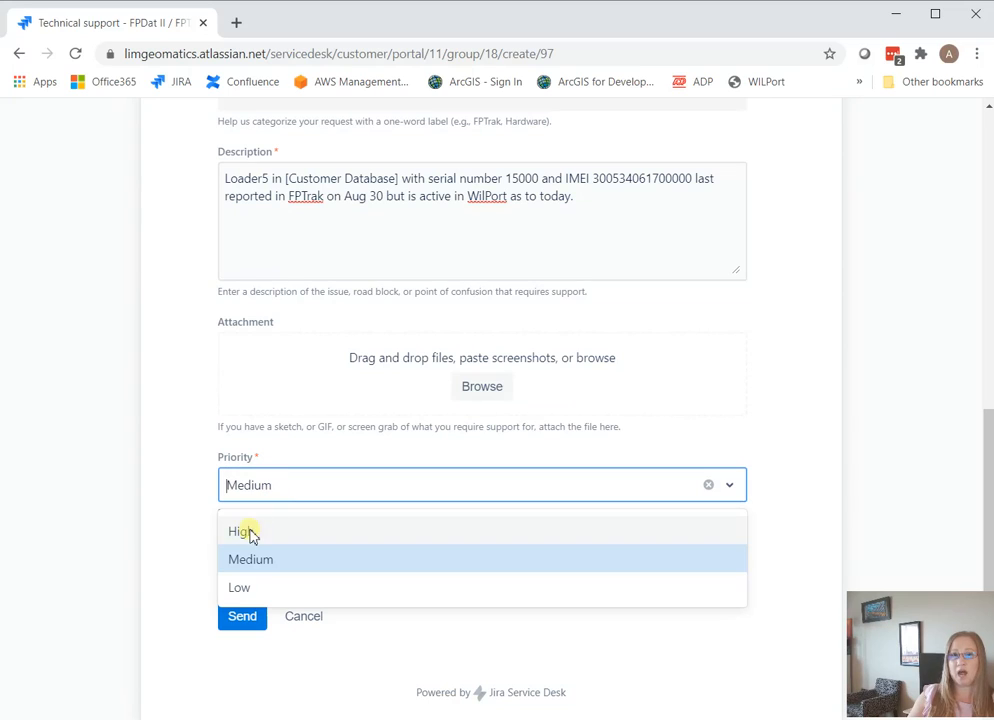
left_click(261, 567)
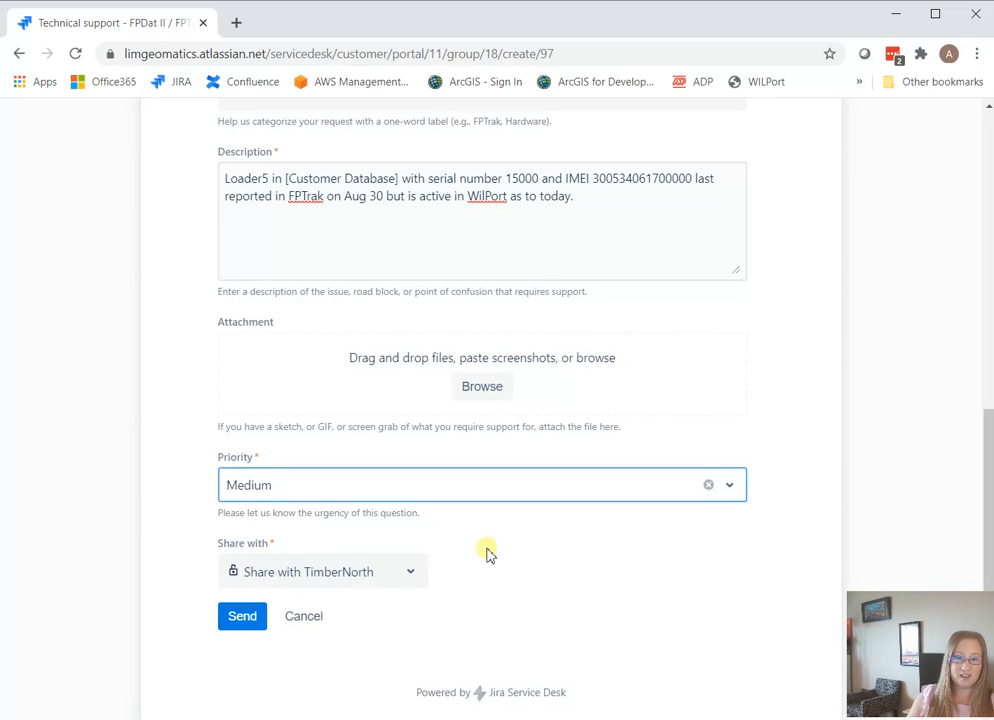
left_click(411, 573)
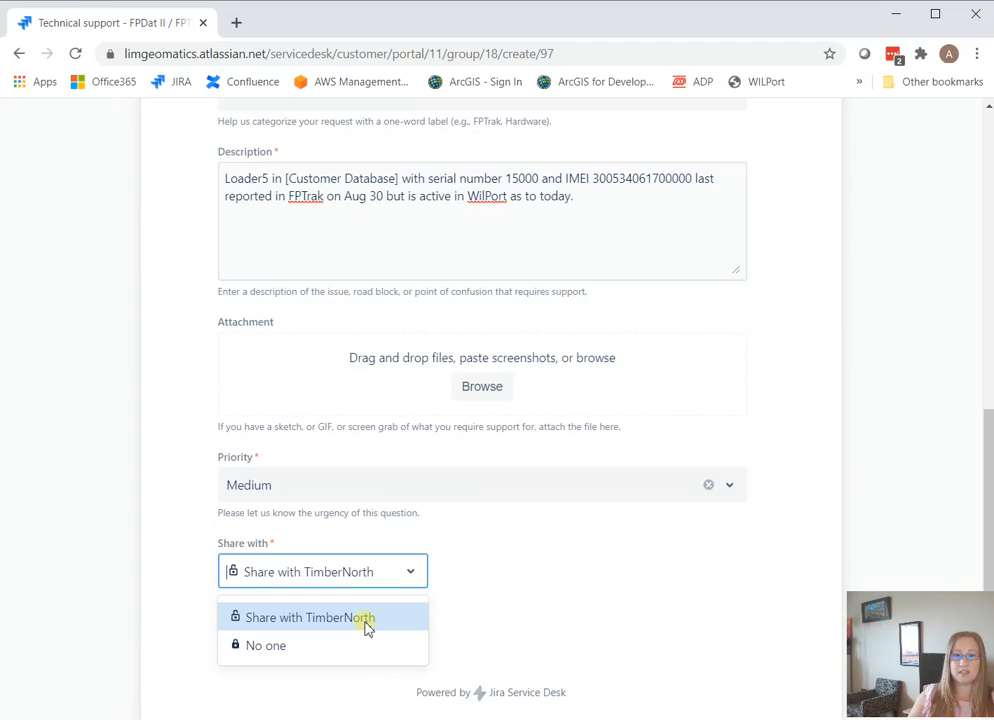
left_click(530, 586)
Set the request to be raised on behalf of the Lim Geomatics account holder and send it.
scroll(536, 582, "up", 6)
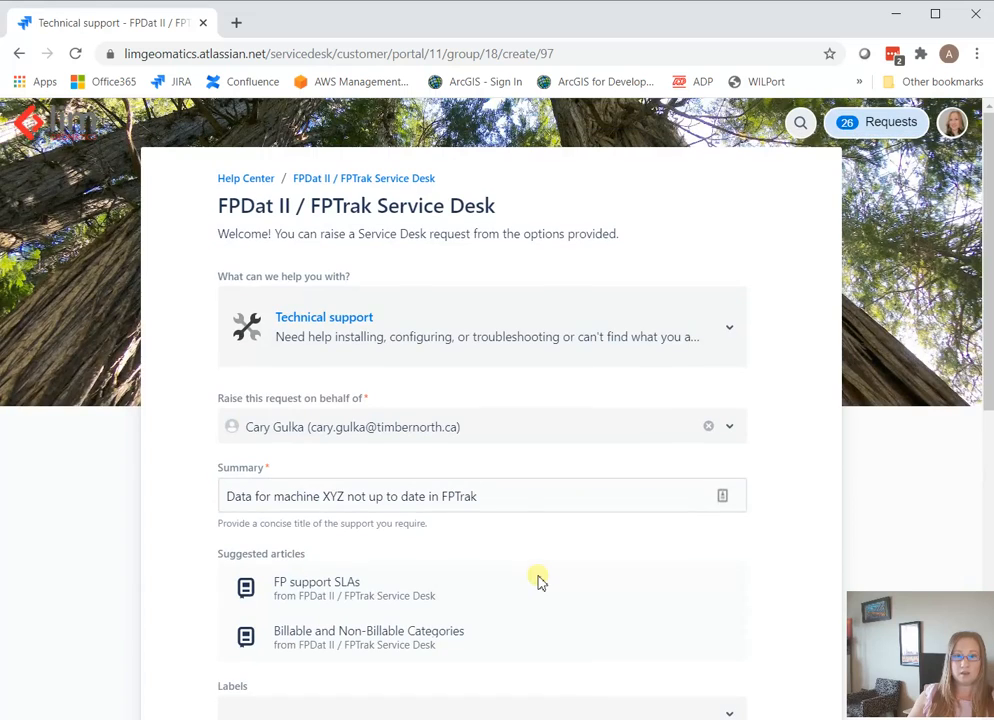
left_click(709, 427)
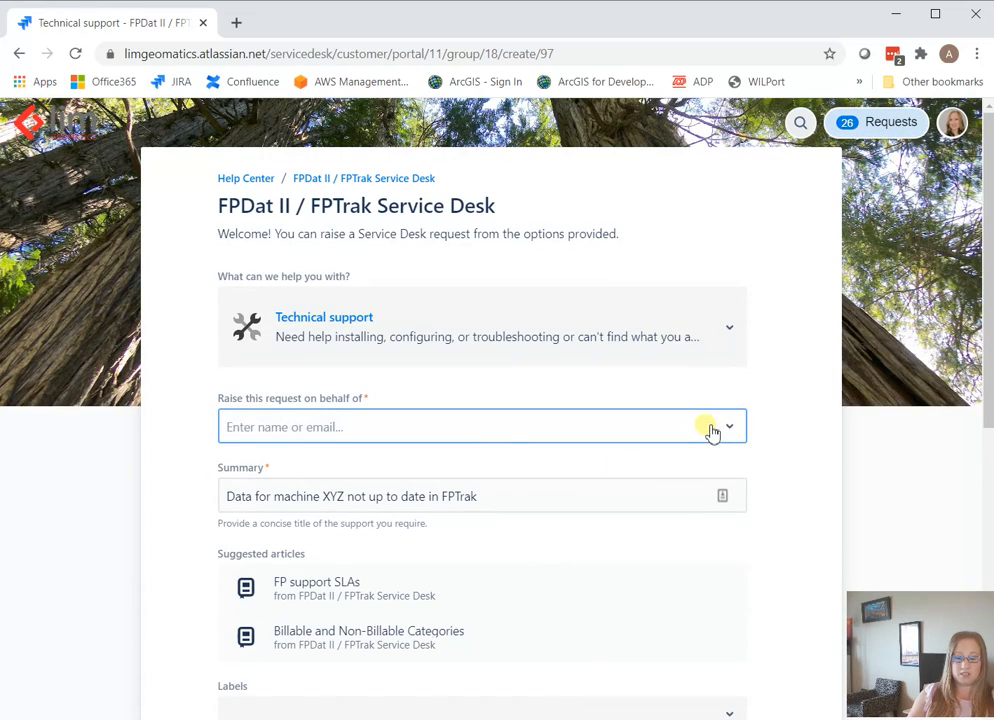
type("anne")
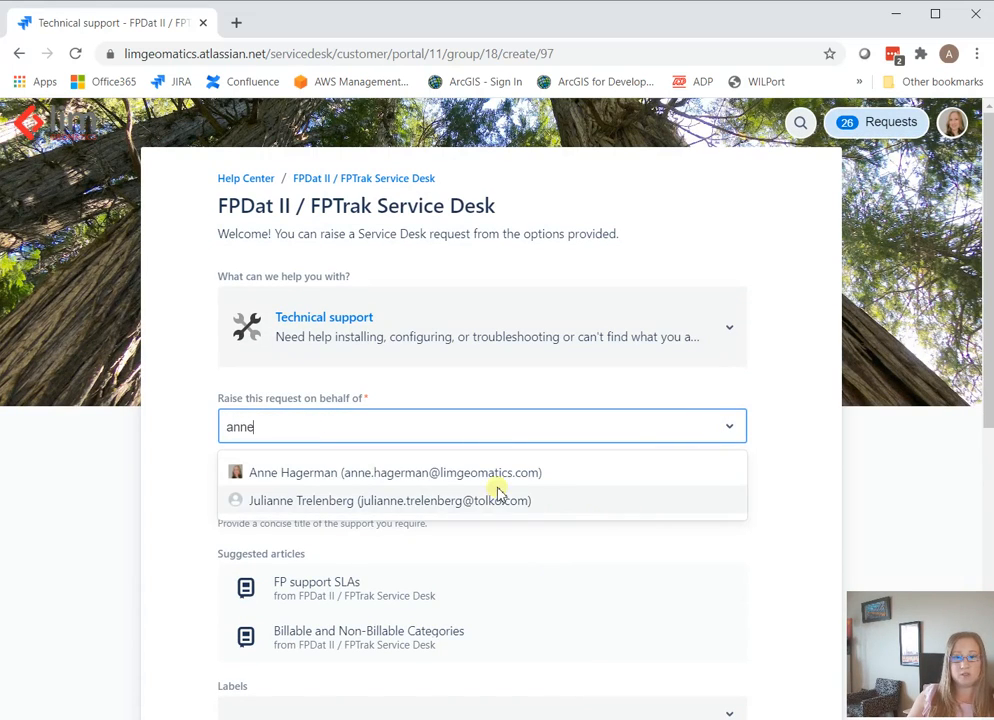
left_click(499, 479)
scroll(567, 487, "down", 5)
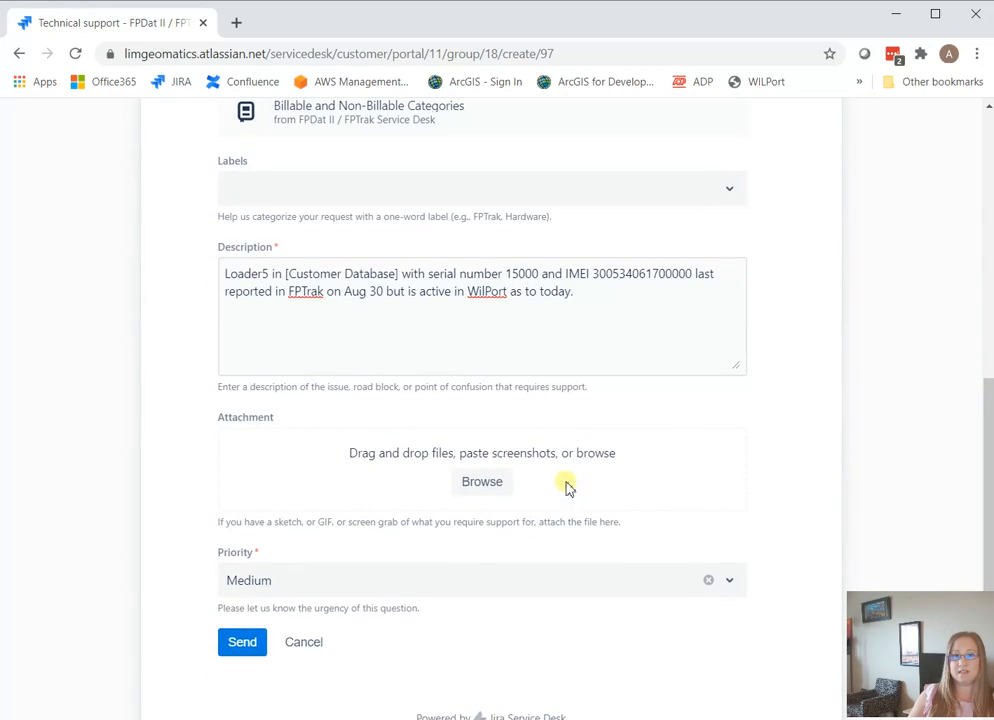
left_click(243, 645)
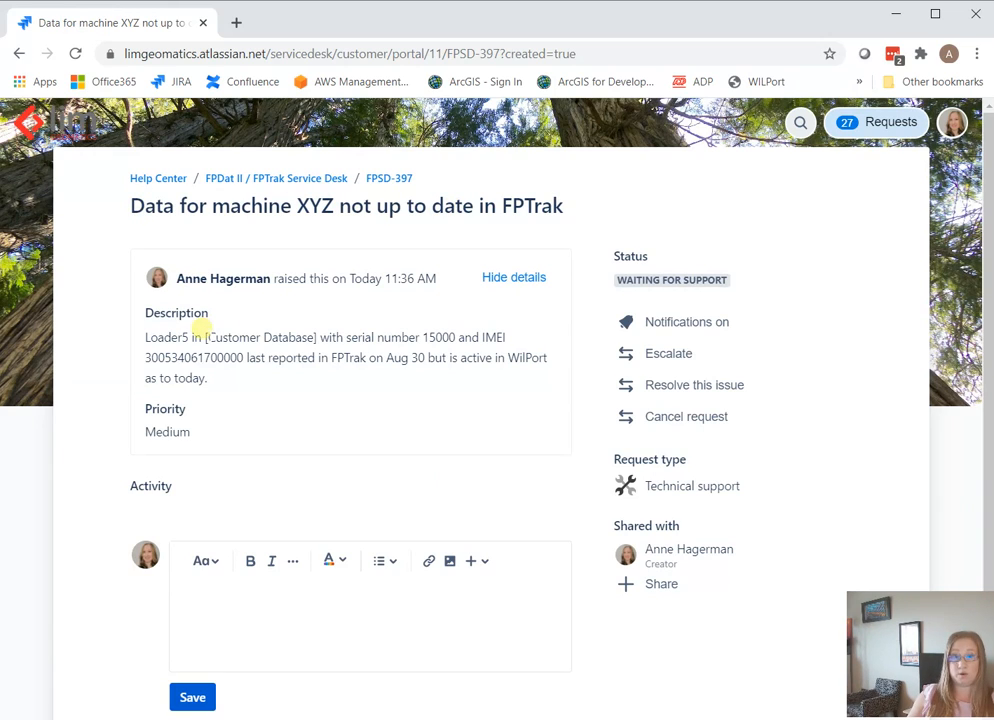
Hide the details of the submitted request and show them again.
left_click(526, 280)
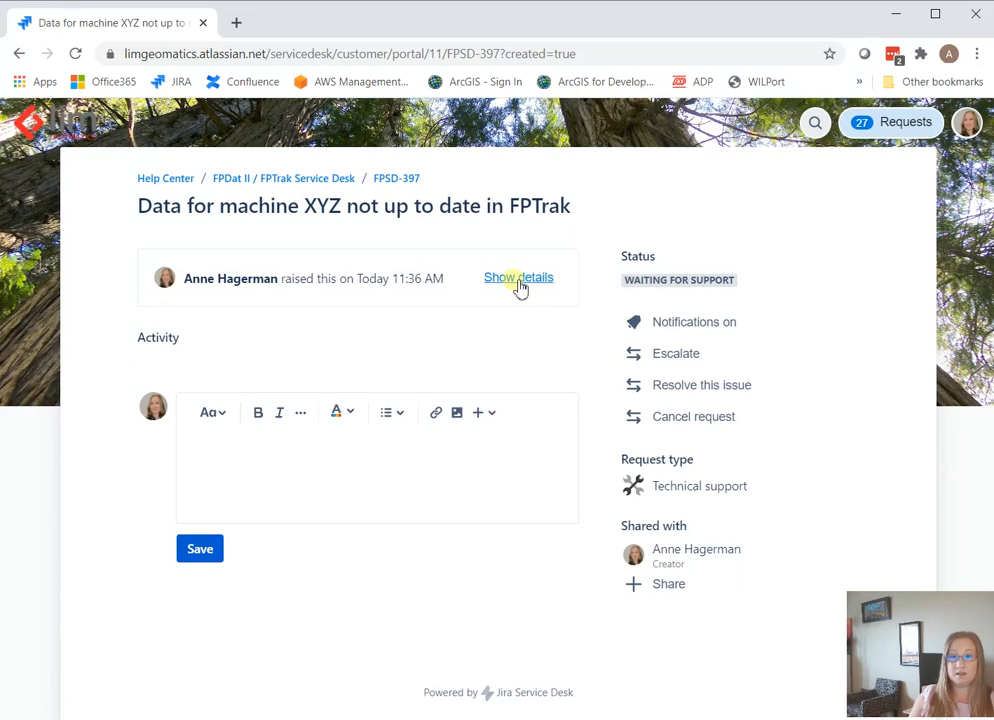
left_click(519, 283)
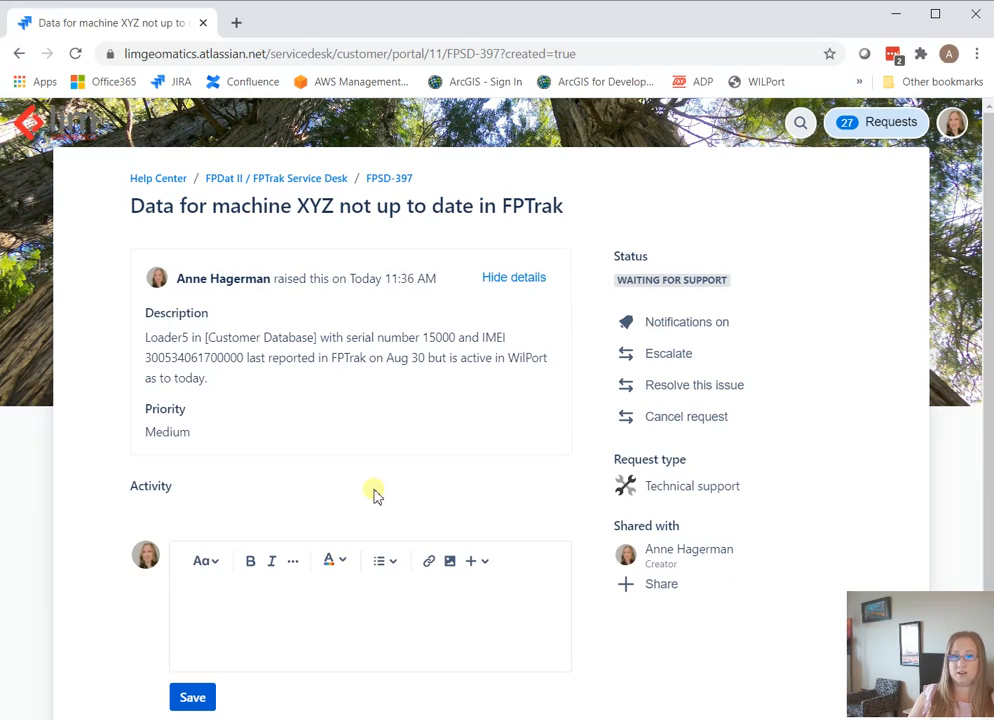
Add the comment "Comments" to the request's activity and save it.
scroll(373, 493, "down", 1)
left_click(244, 539)
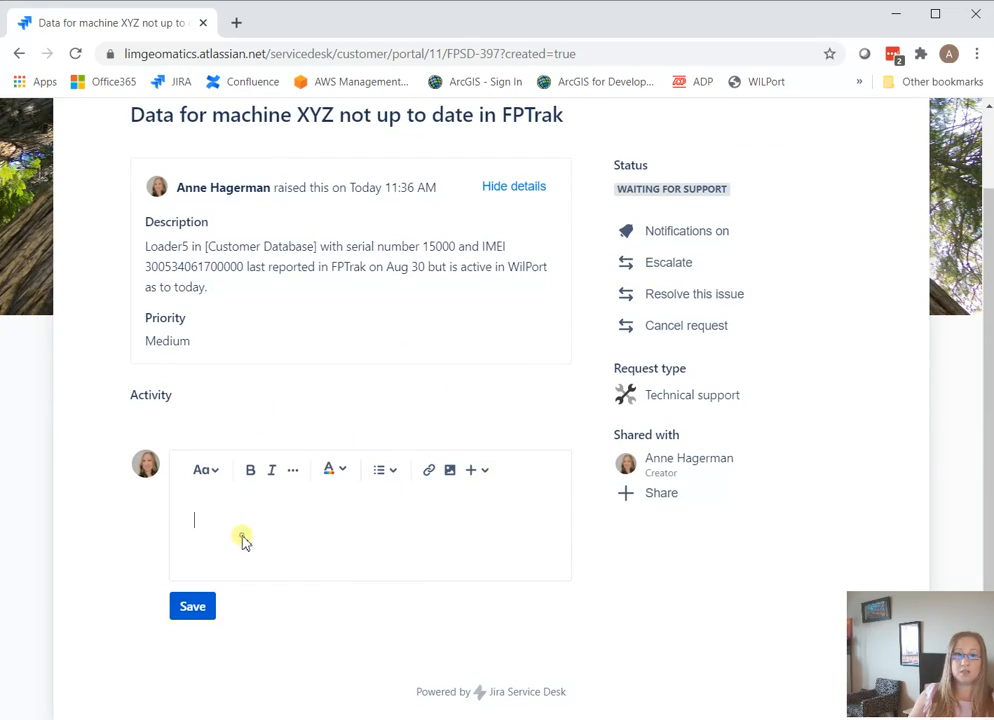
type("Comments")
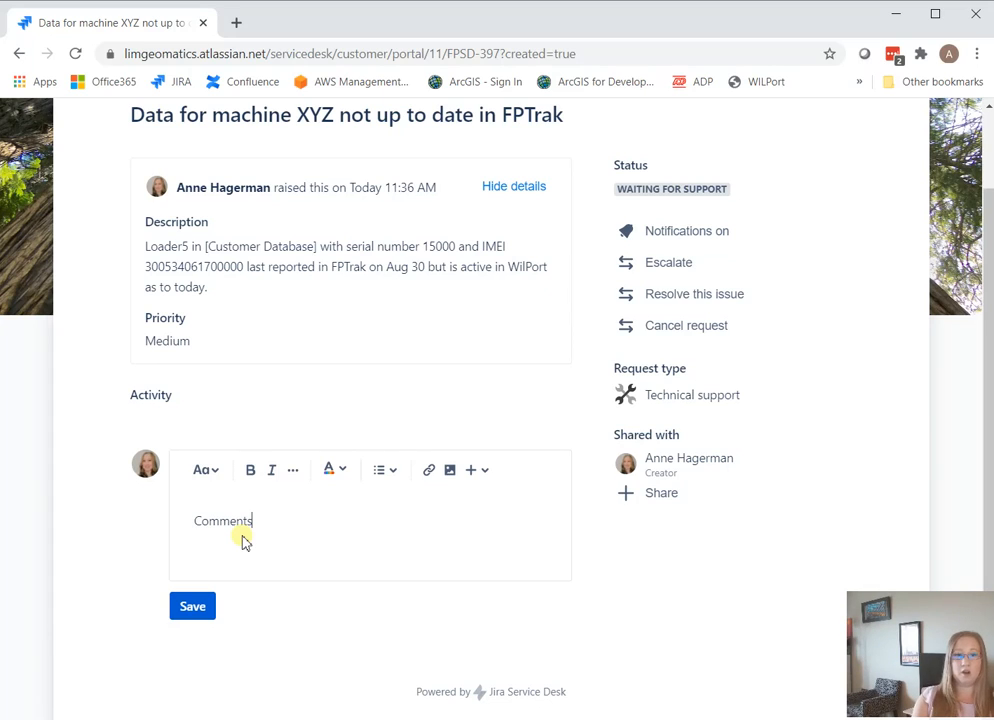
left_click(180, 609)
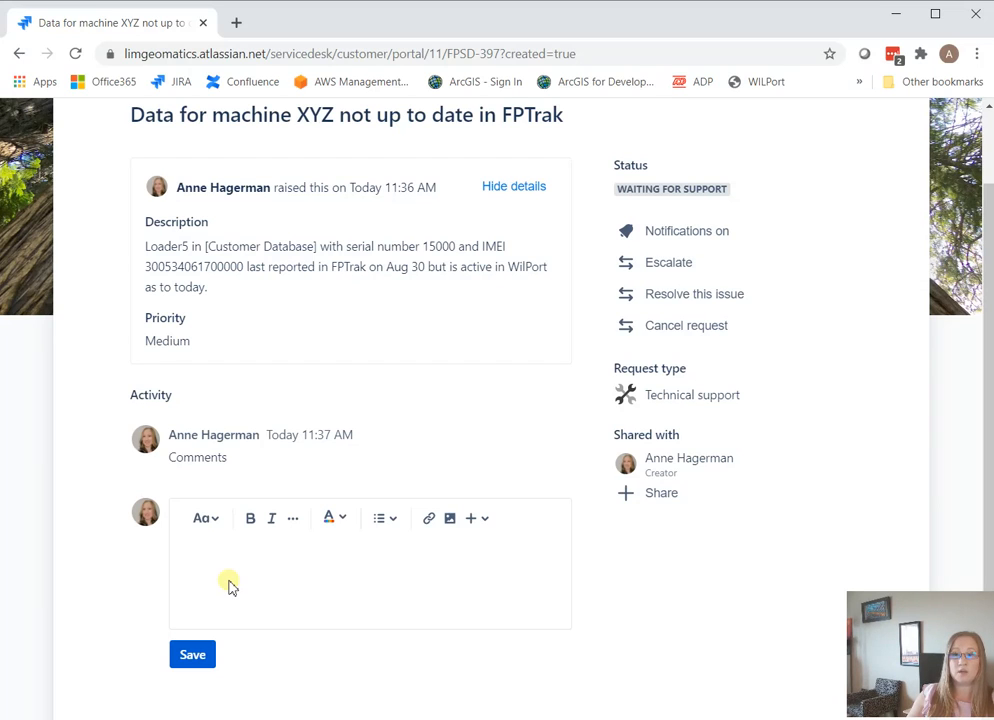
Turn the request's notifications off and back on.
scroll(228, 585, "up", 1)
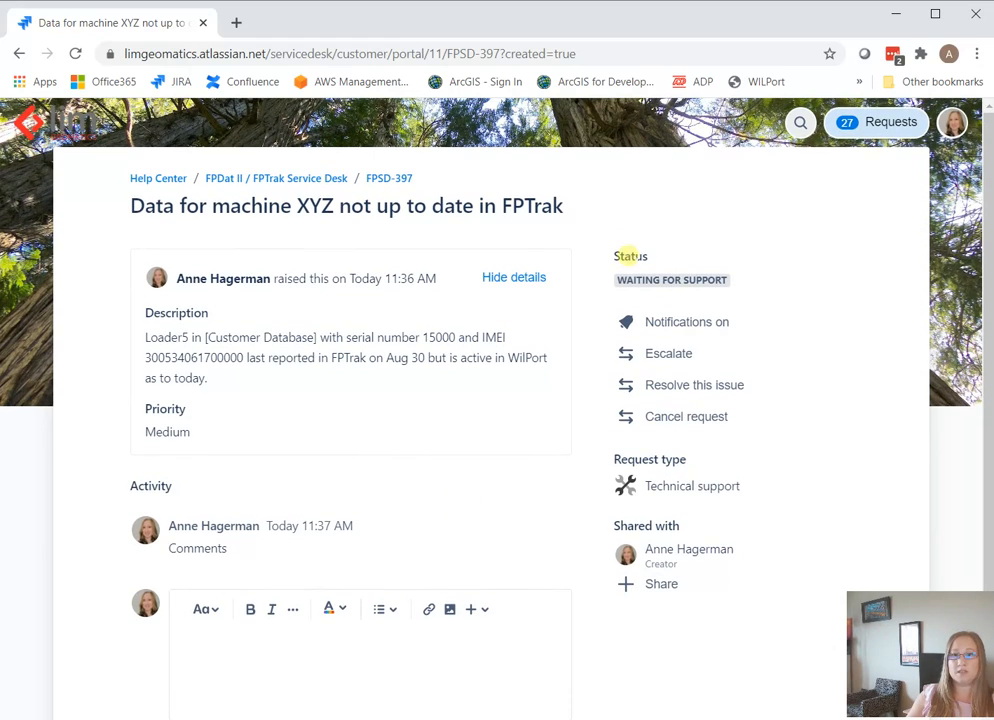
left_click(763, 330)
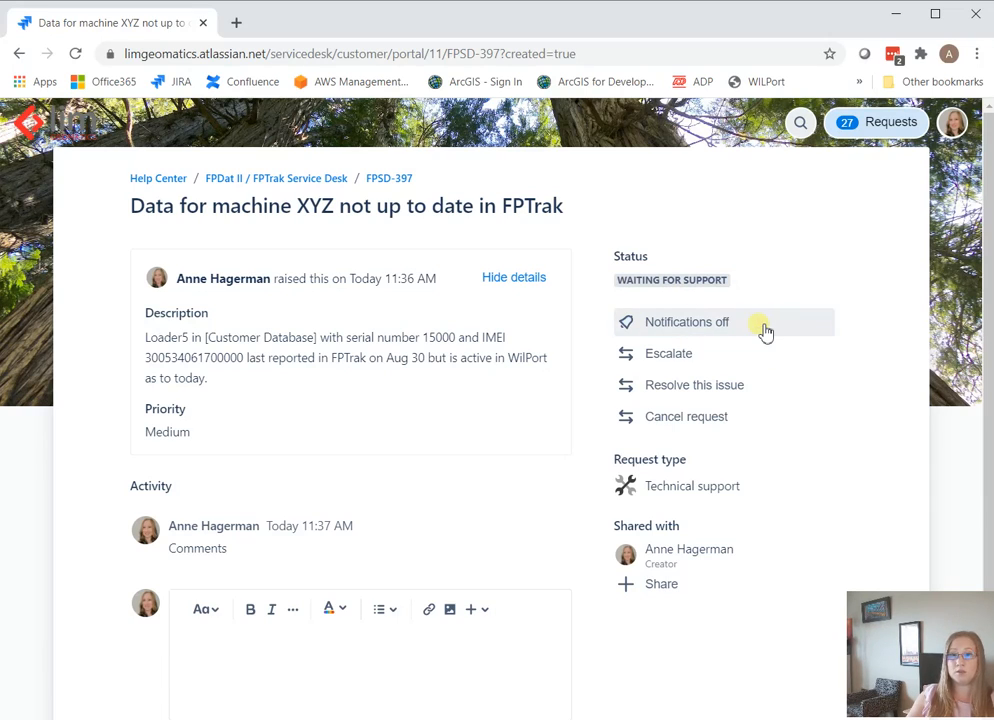
left_click(761, 332)
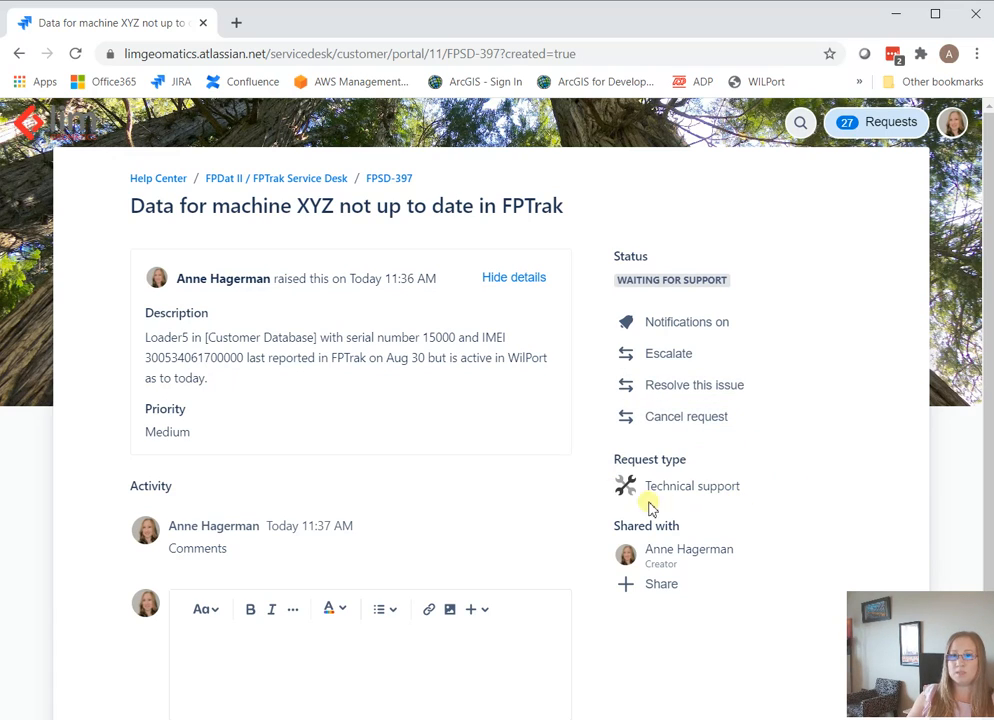
Open the entry for sharing the request with another person or organization, and cancel it.
scroll(624, 508, "down", 1)
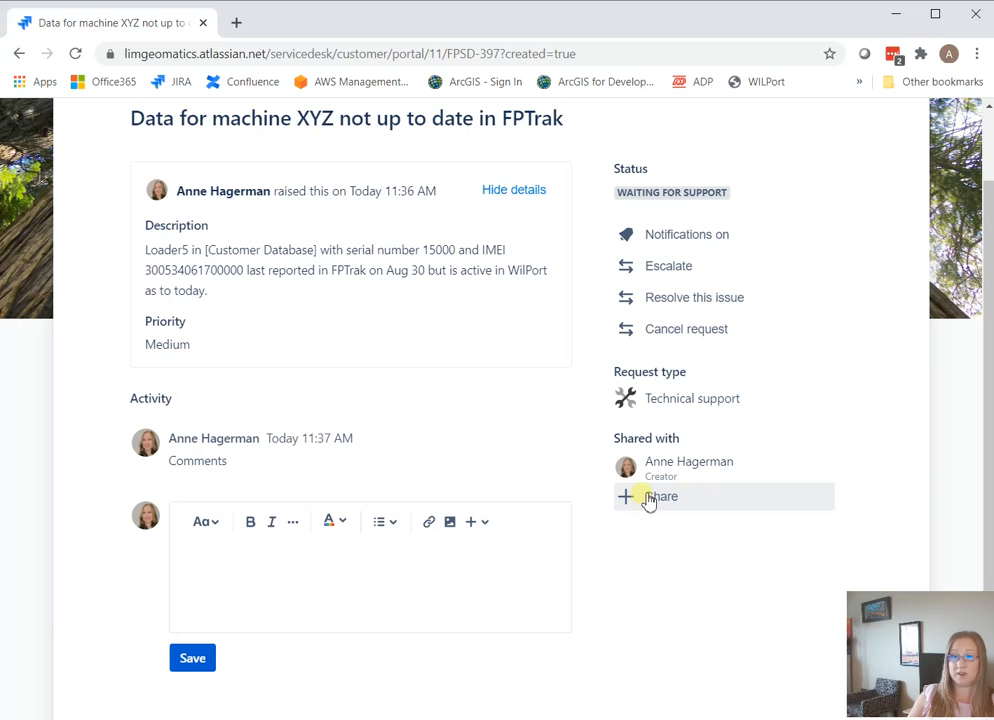
left_click(648, 500)
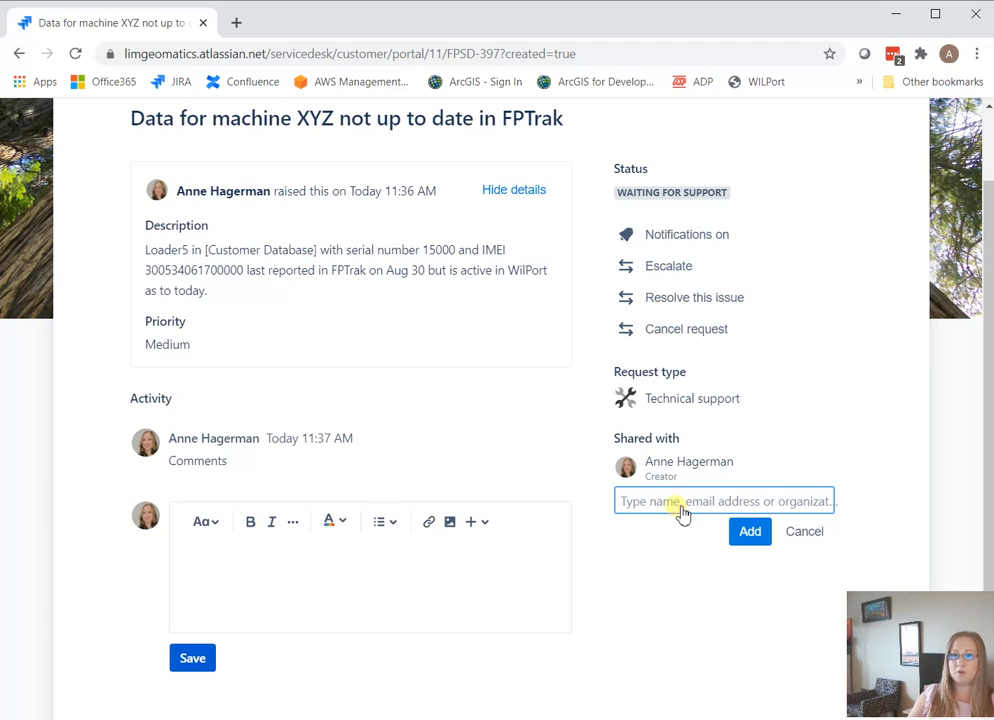
left_click(812, 535)
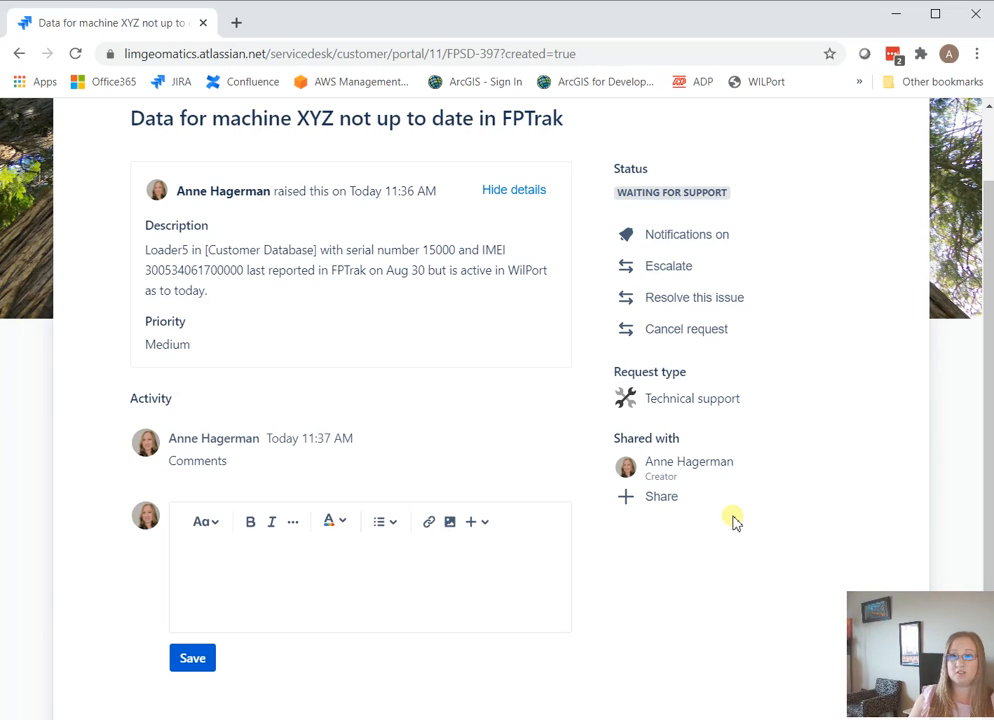
Open the list of open requests belonging to the LIM Prism Team.
scroll(732, 519, "up", 2)
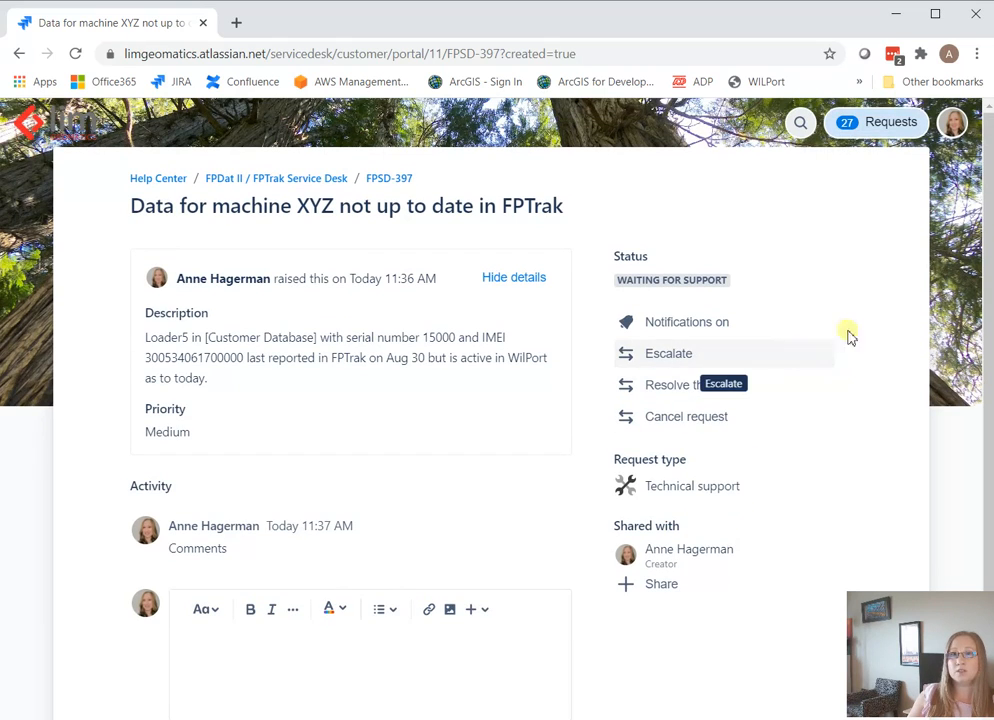
left_click(900, 123)
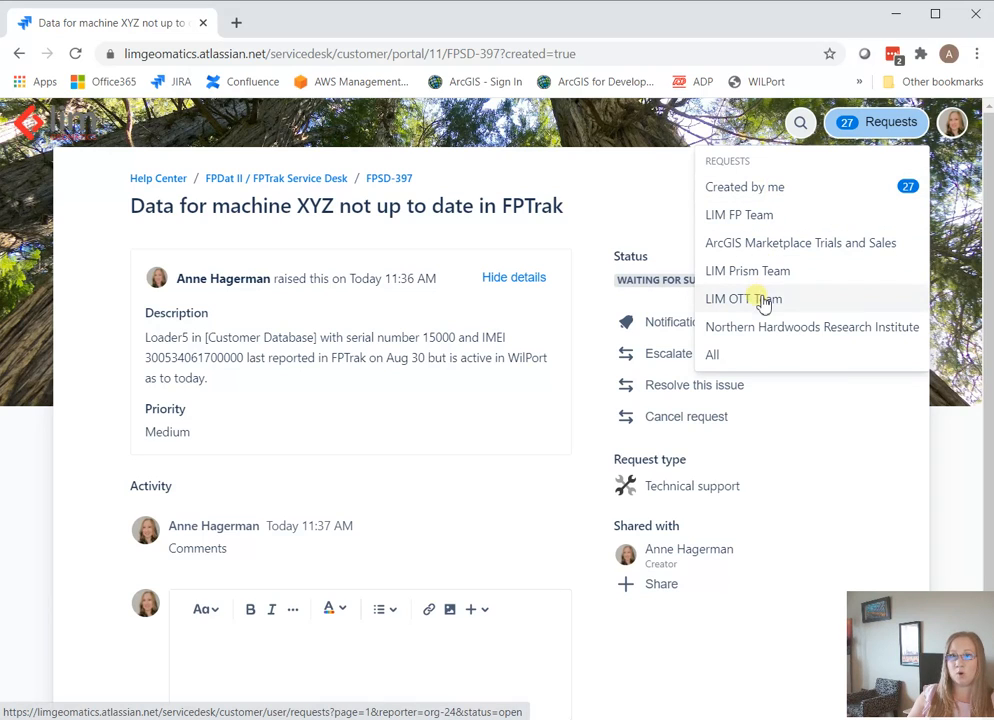
left_click(852, 281)
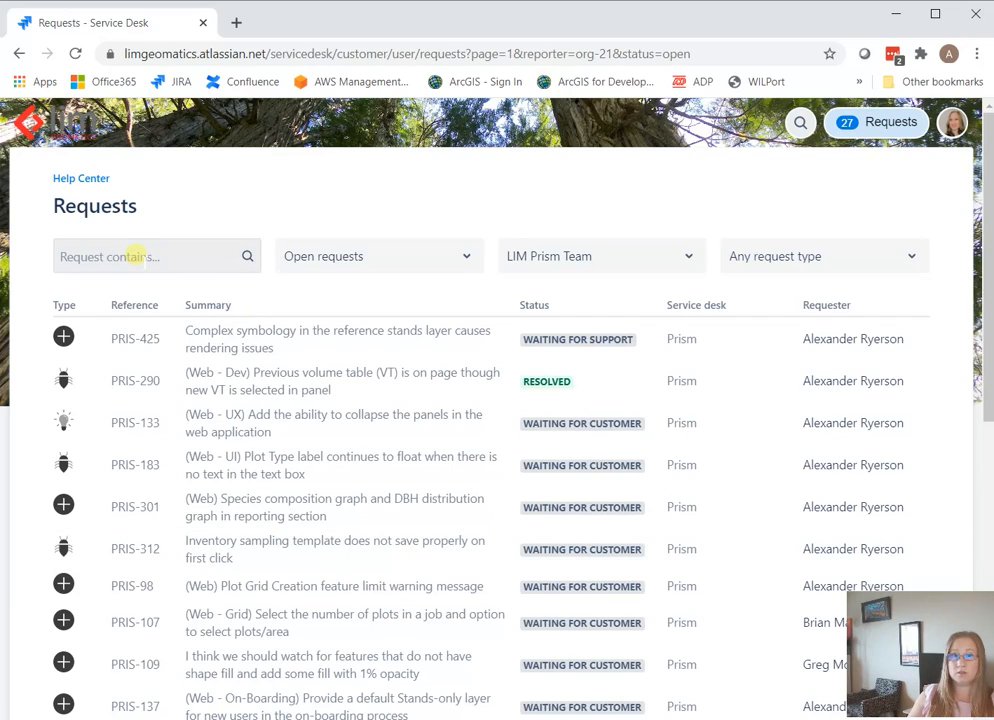
Examine the status, creator and request type filter choices for the requests list, plus the account options, without changing any.
left_click(134, 256)
left_click(456, 258)
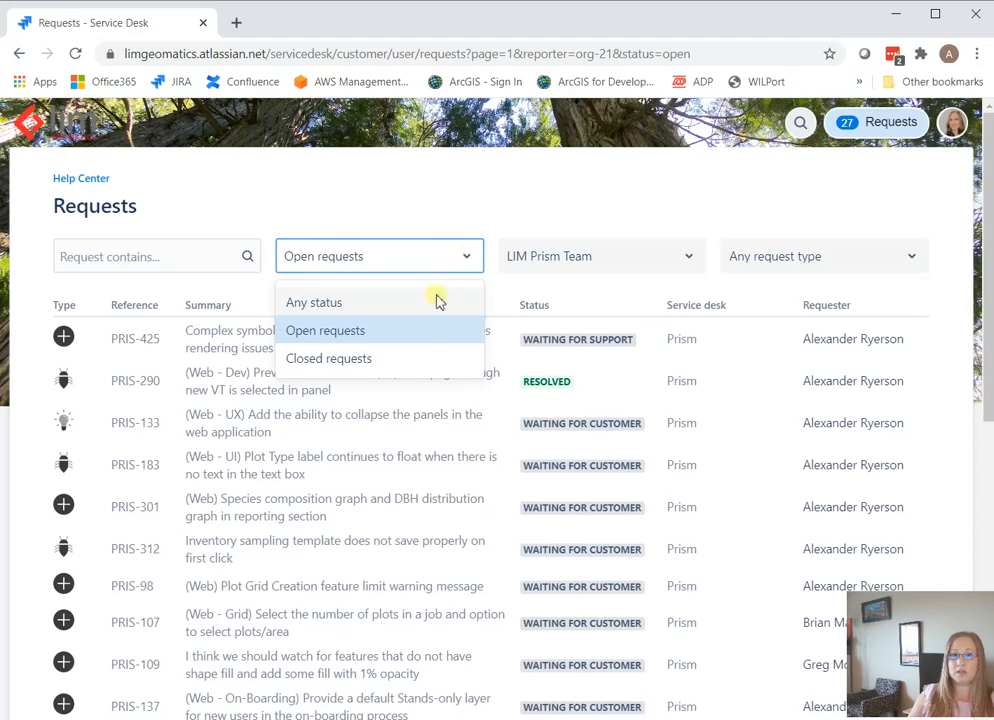
left_click(687, 264)
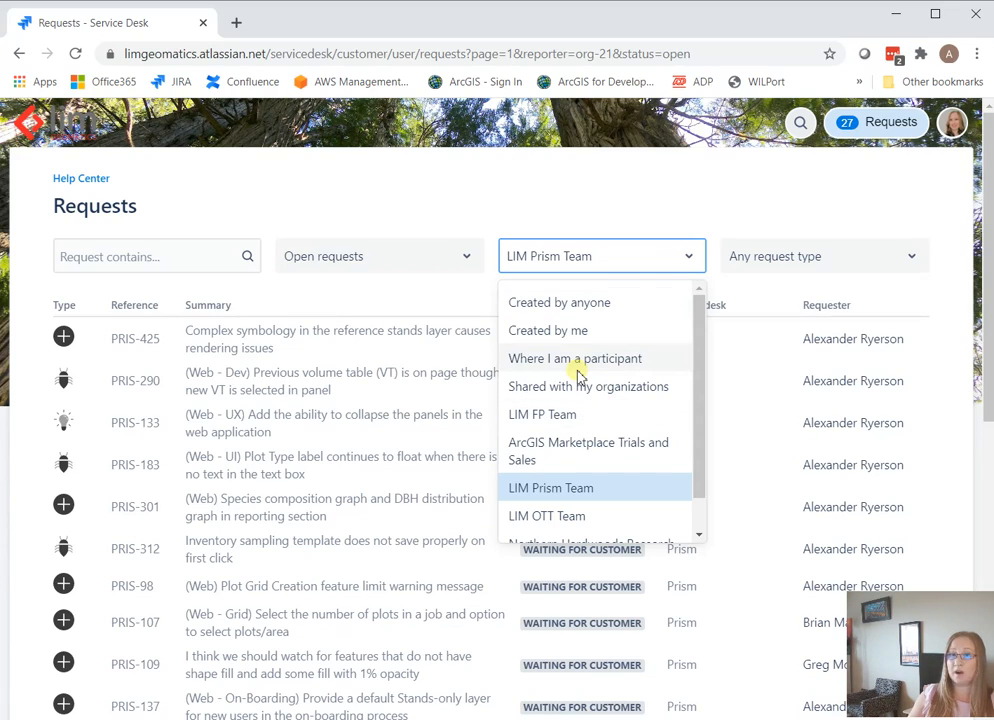
left_click(917, 254)
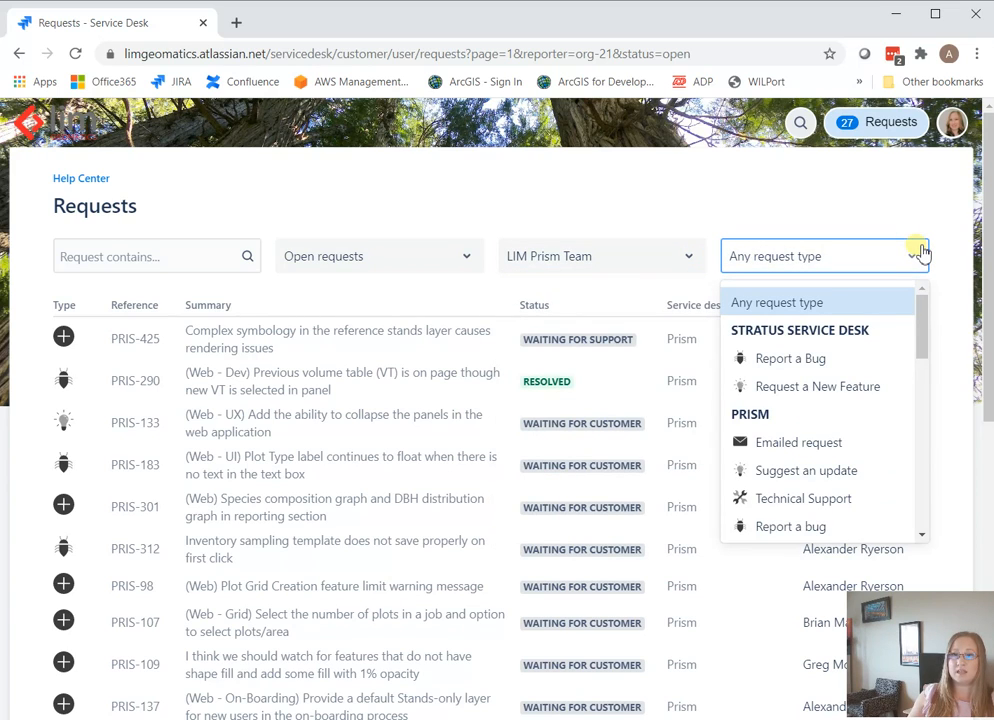
left_click_drag(916, 318, 900, 456)
scroll(898, 483, "down", 1)
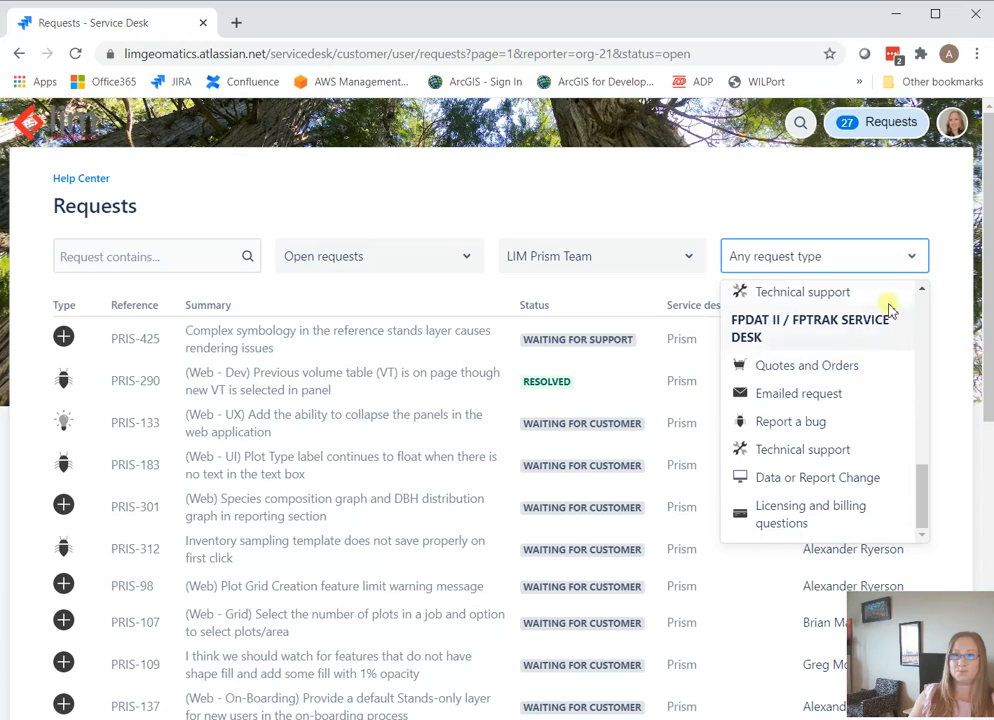
left_click(899, 205)
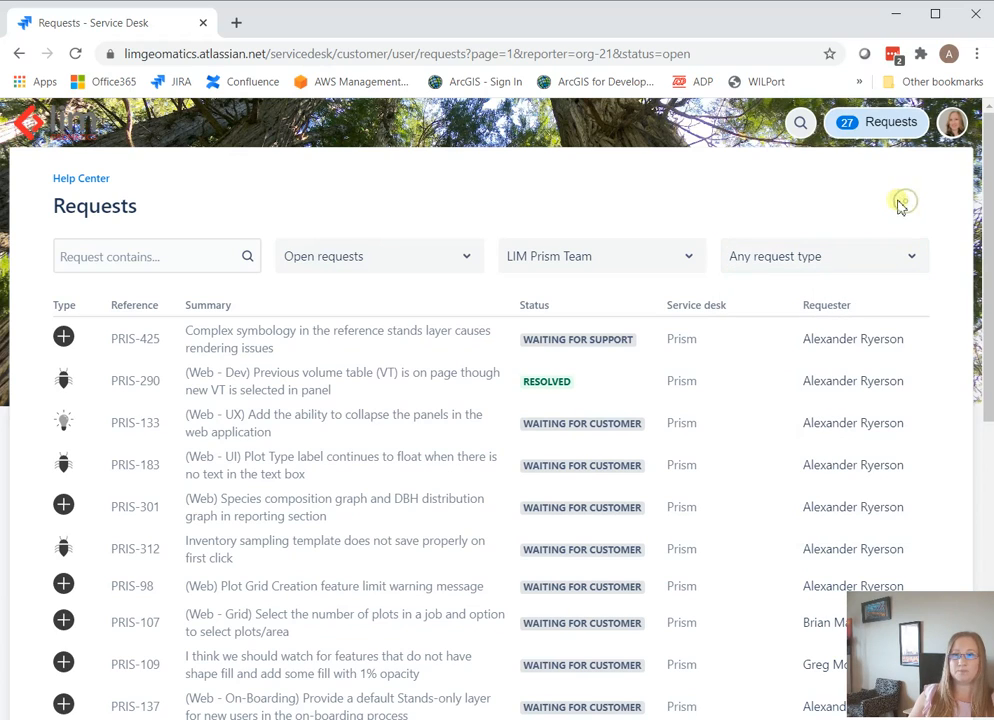
left_click(955, 124)
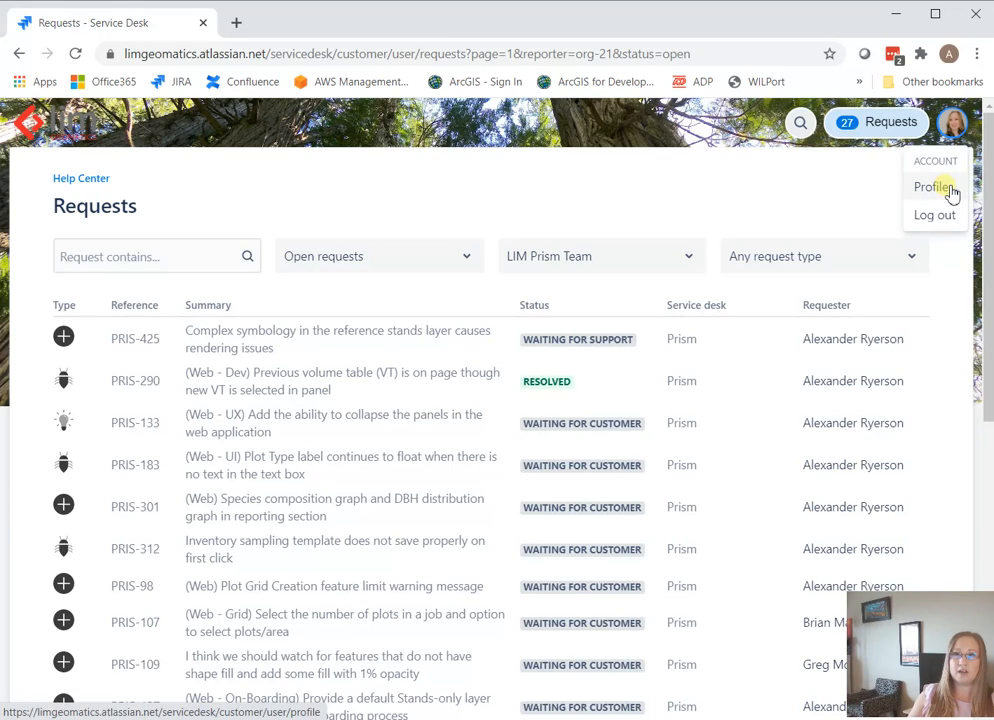
List the open requests created by the current account and open "Data for machine XYZ not up to date in FPTrak".
left_click(885, 122)
left_click(770, 186)
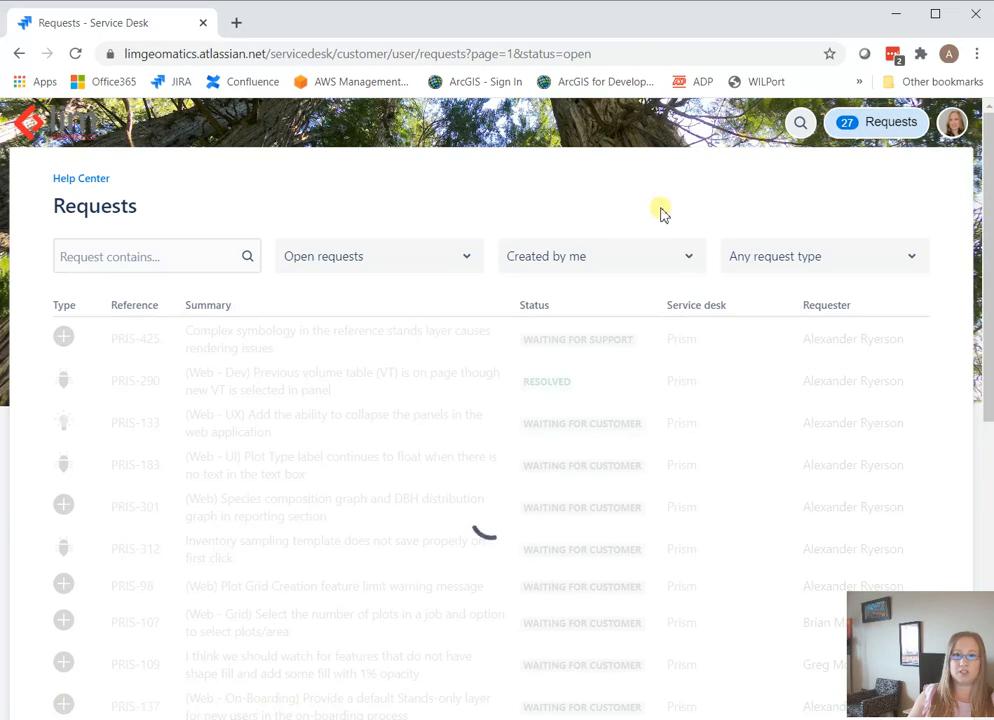
left_click(222, 348)
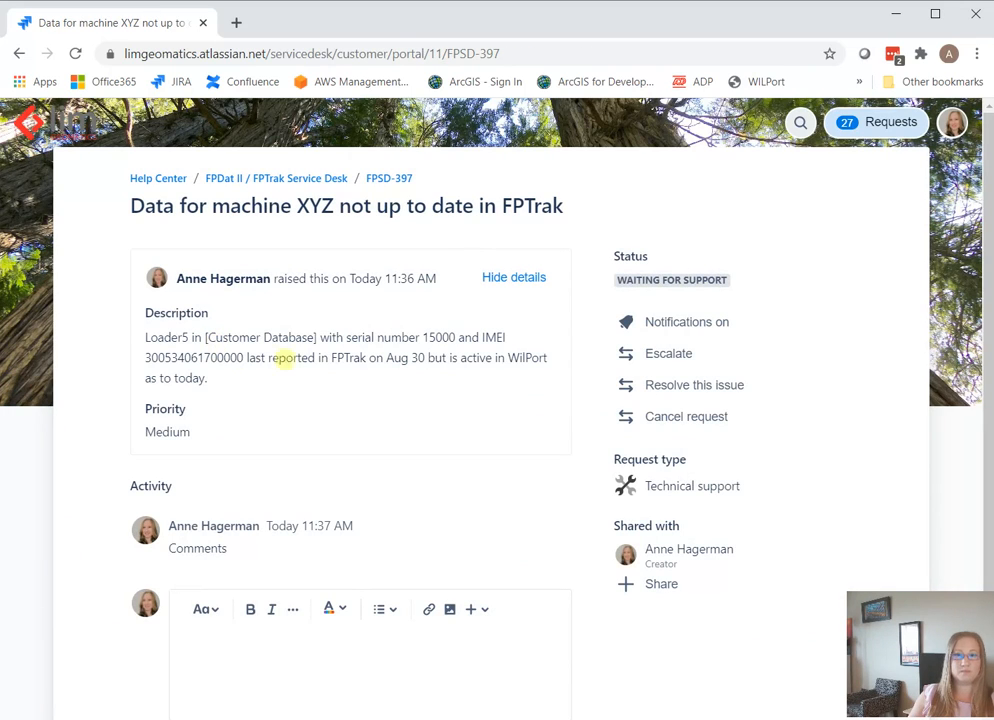
Switch notifications for the machine XYZ request off and on again.
left_click(769, 329)
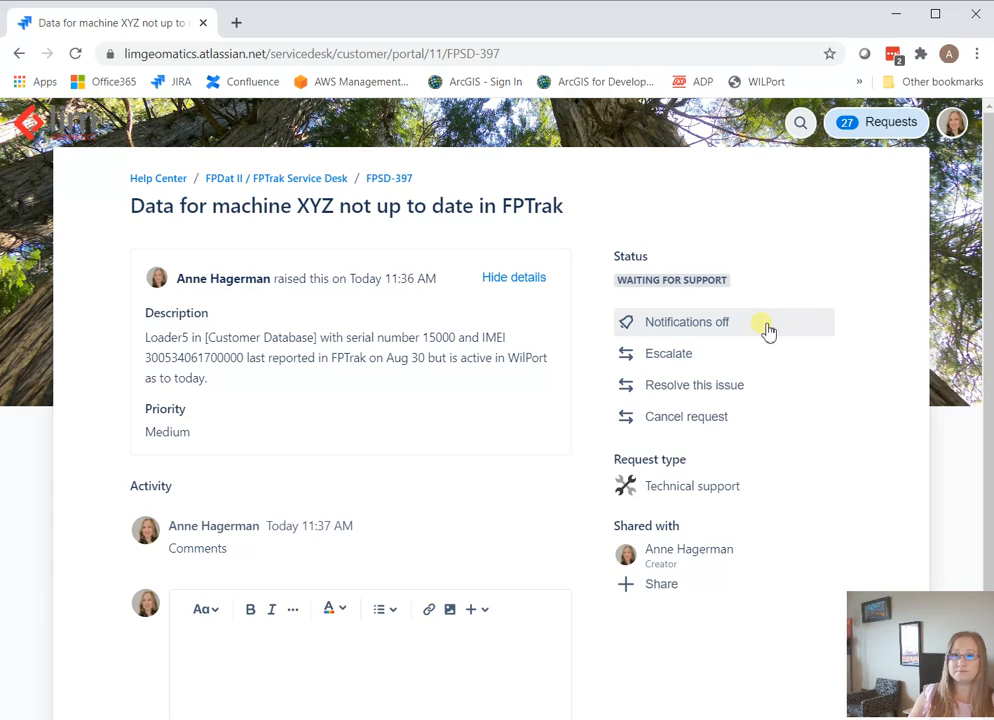
left_click(767, 330)
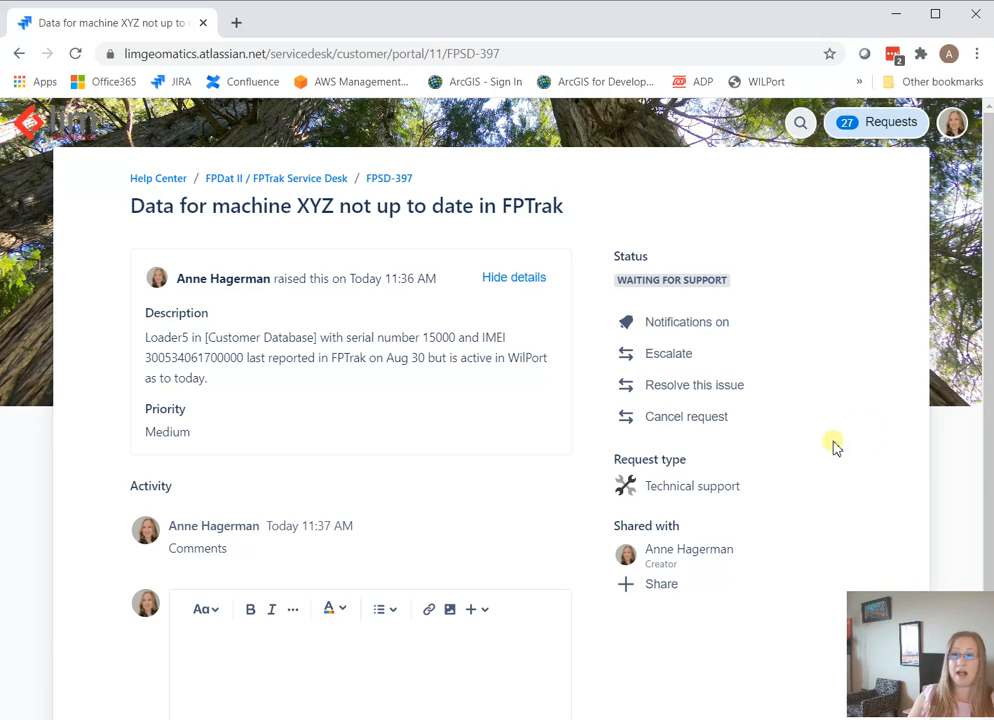
Add the comment "Comment 2" to the request's activity and save it.
scroll(750, 604, "down", 1)
left_click(282, 590)
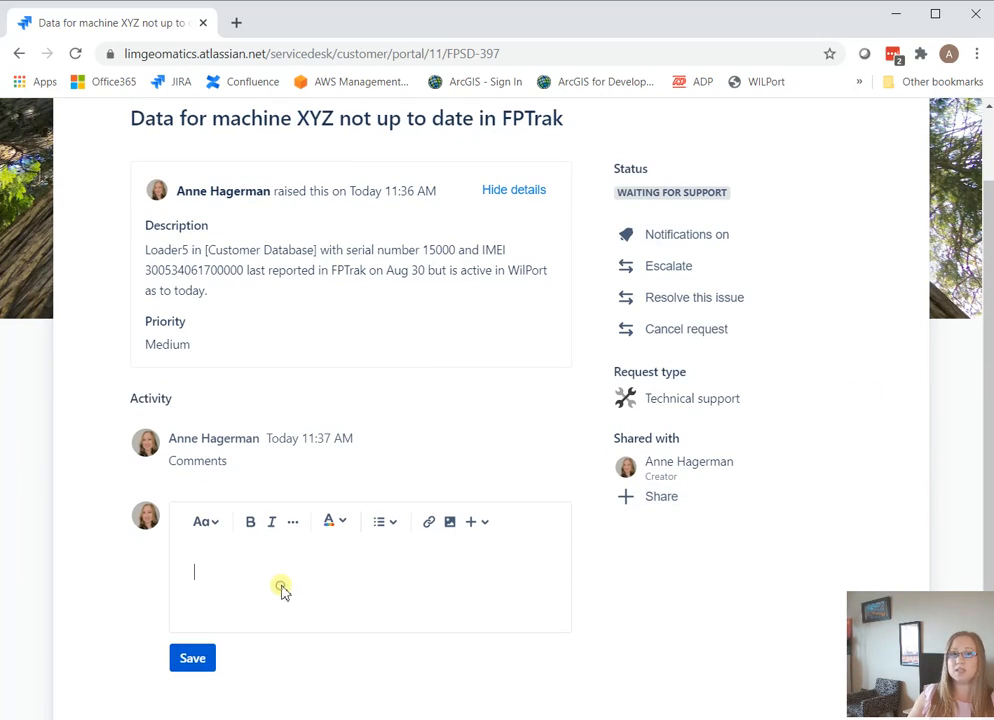
type("Comment")
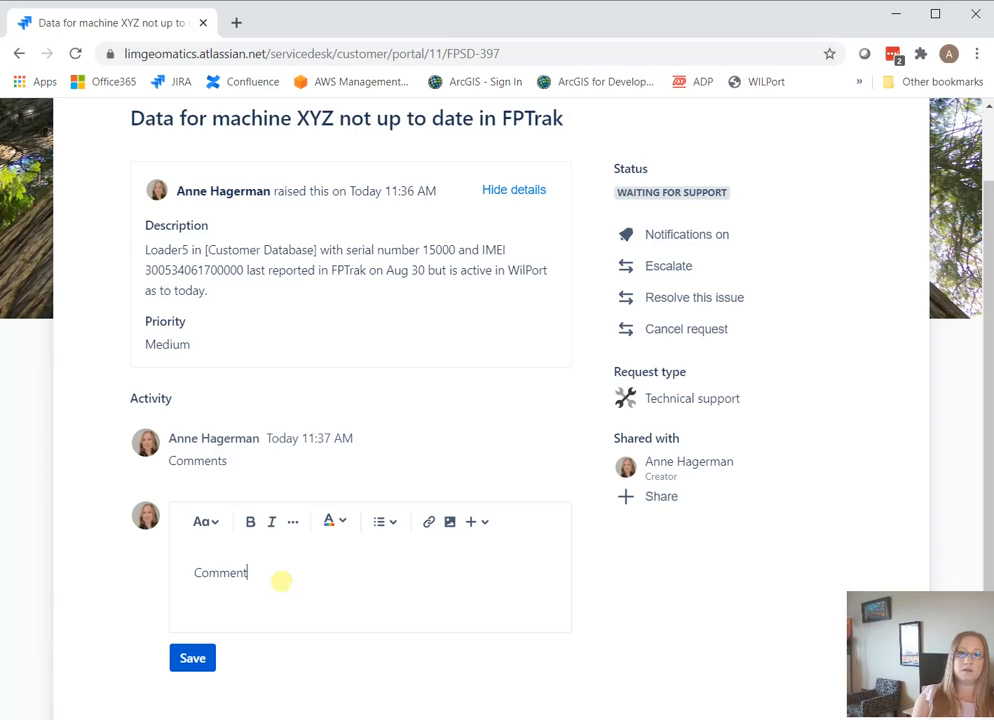
type(" 2")
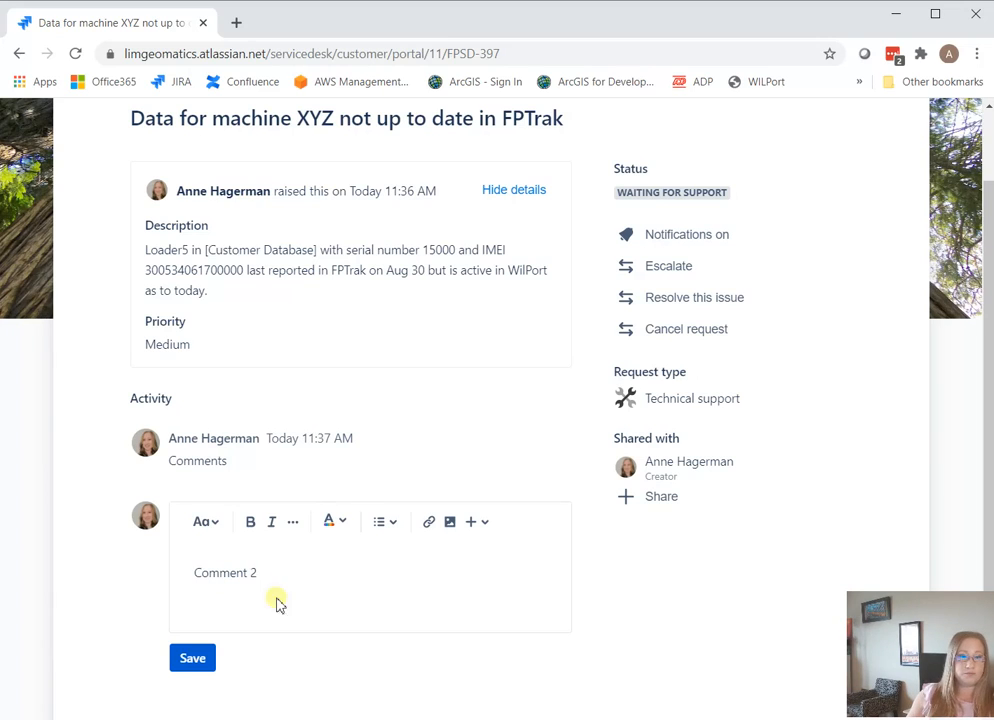
left_click(206, 670)
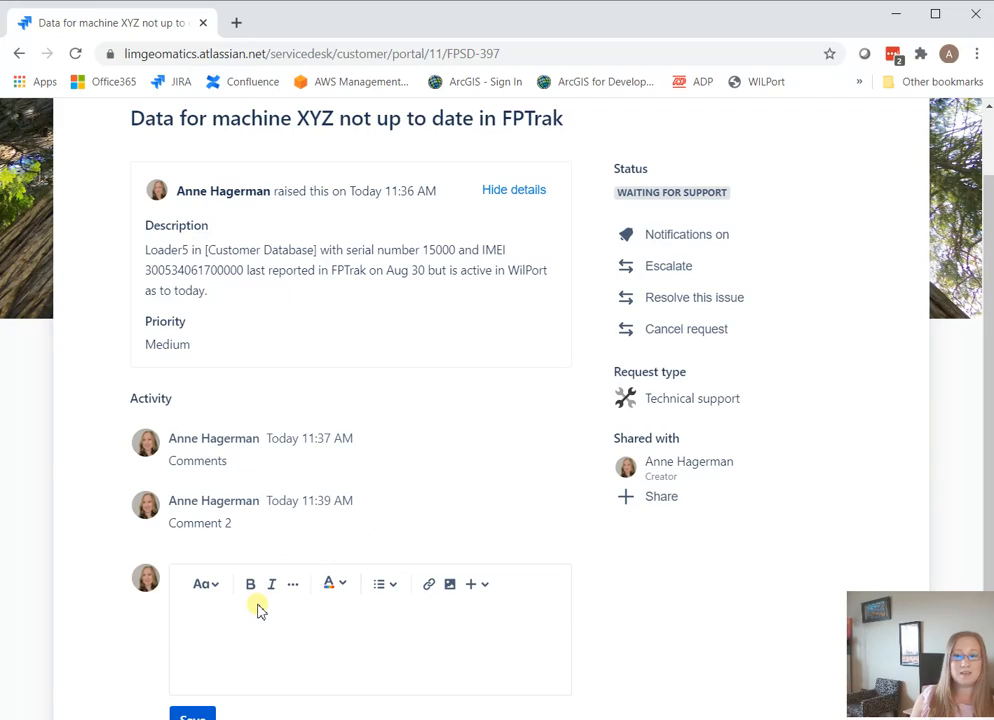
Add another comment reading "Email Reply" to the request's activity and save it.
left_click(253, 620)
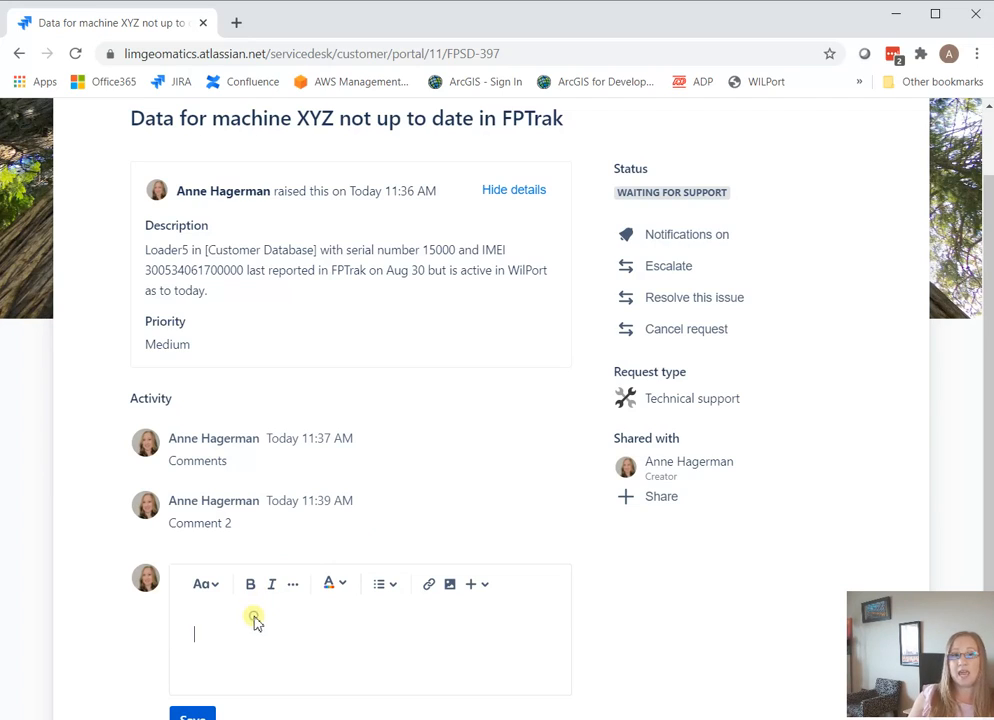
type("Email")
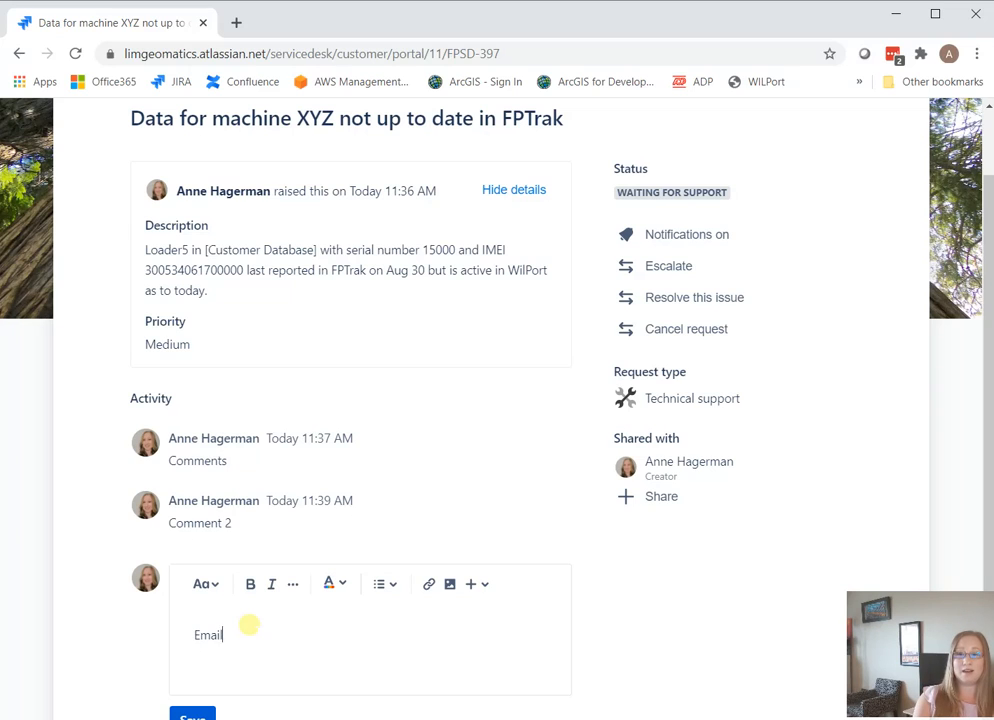
type(" Reply")
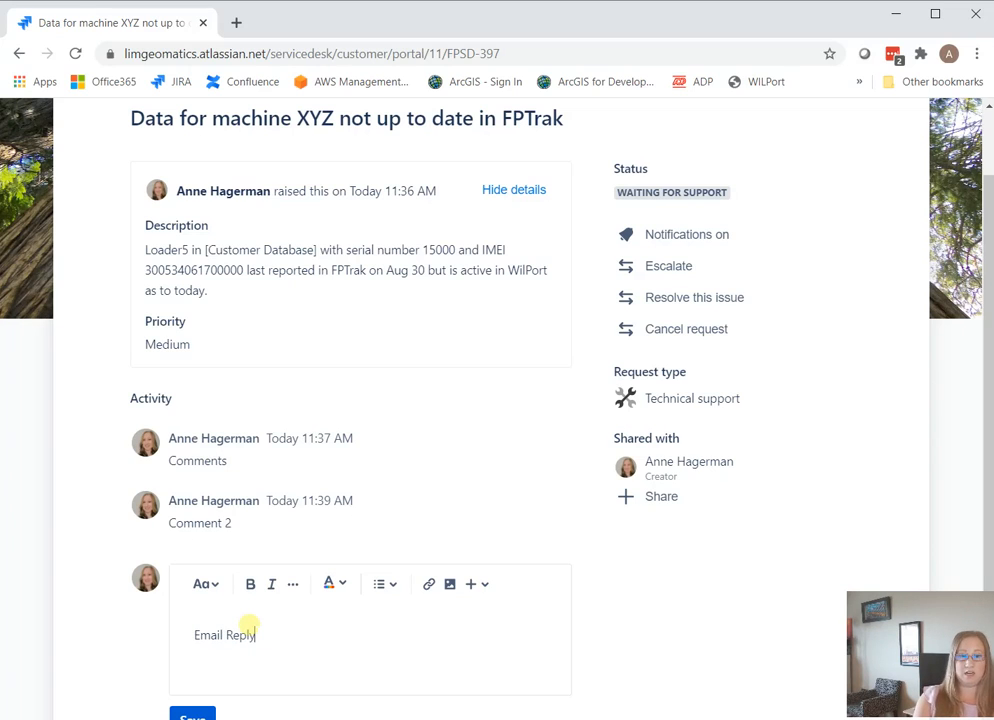
scroll(248, 627, "down", 1)
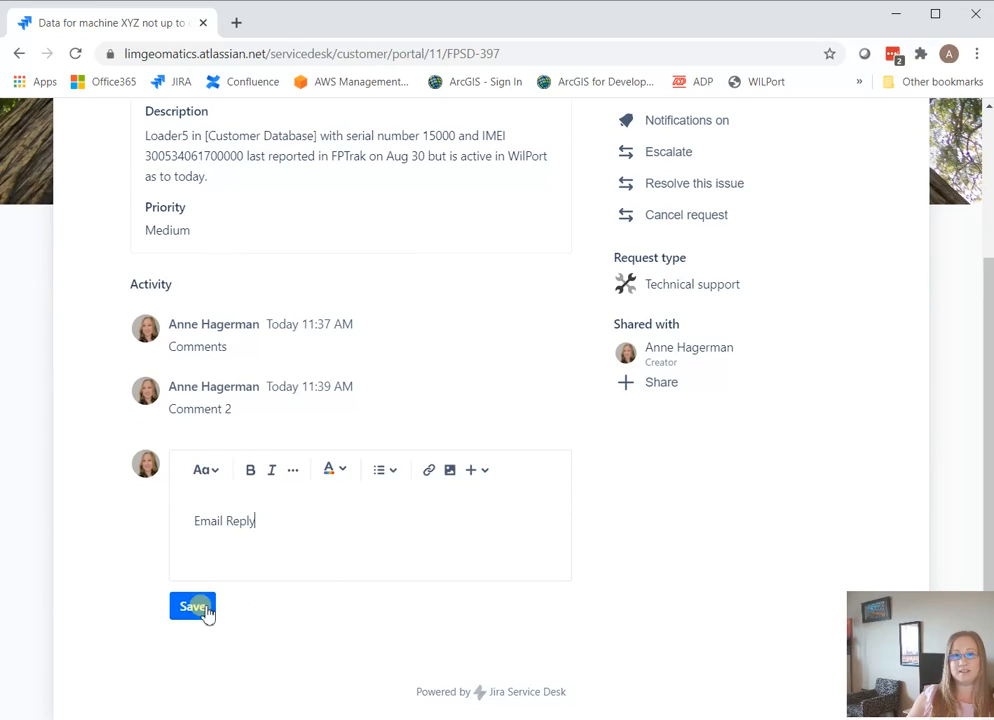
left_click(205, 612)
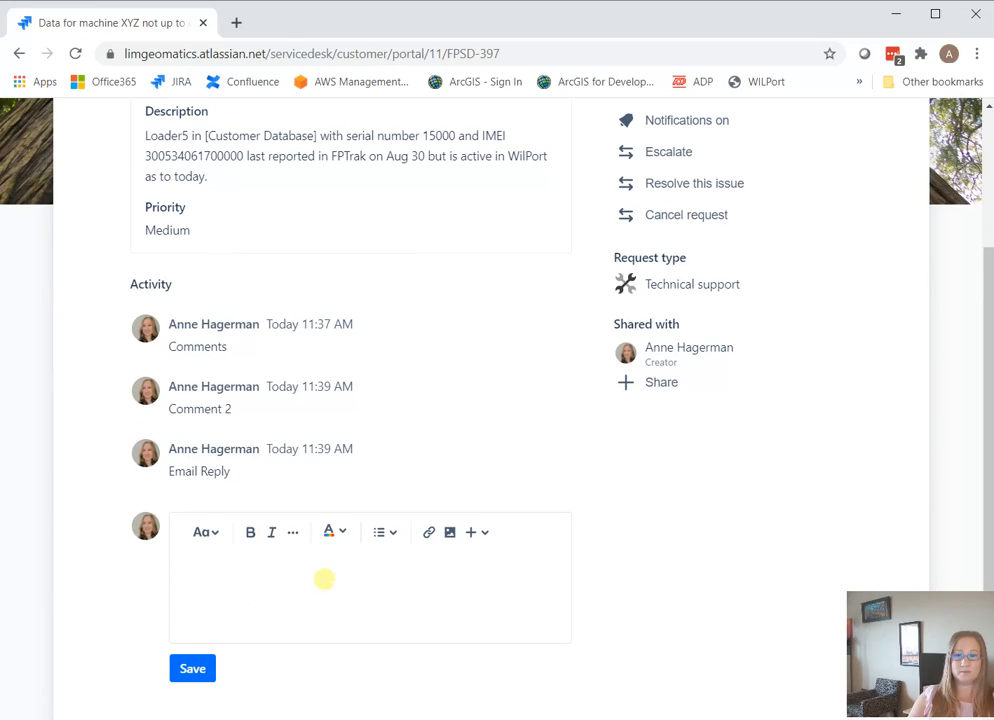